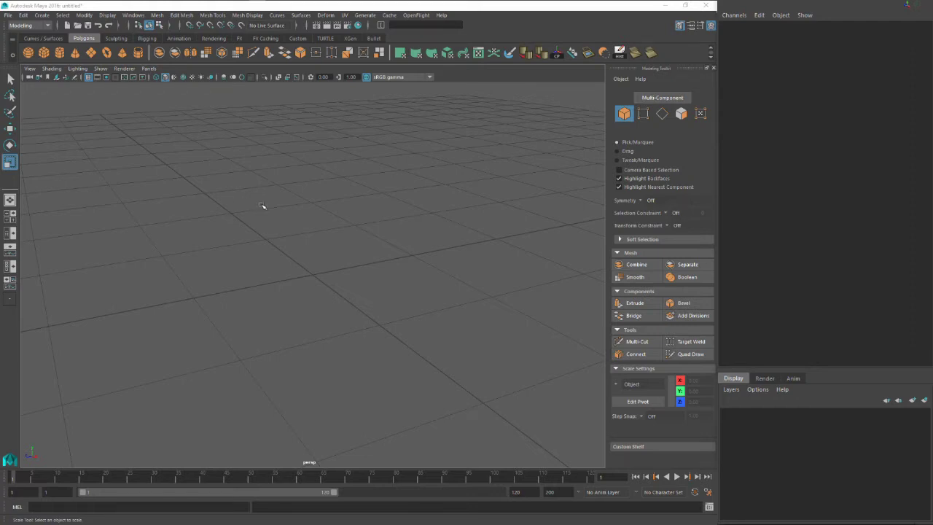
- Create a polygon cube and flatten it into a book cover slab with Scale X 1.472 and Scale Y 0.034
left_click_drag(262, 206, 227, 211, "alt")
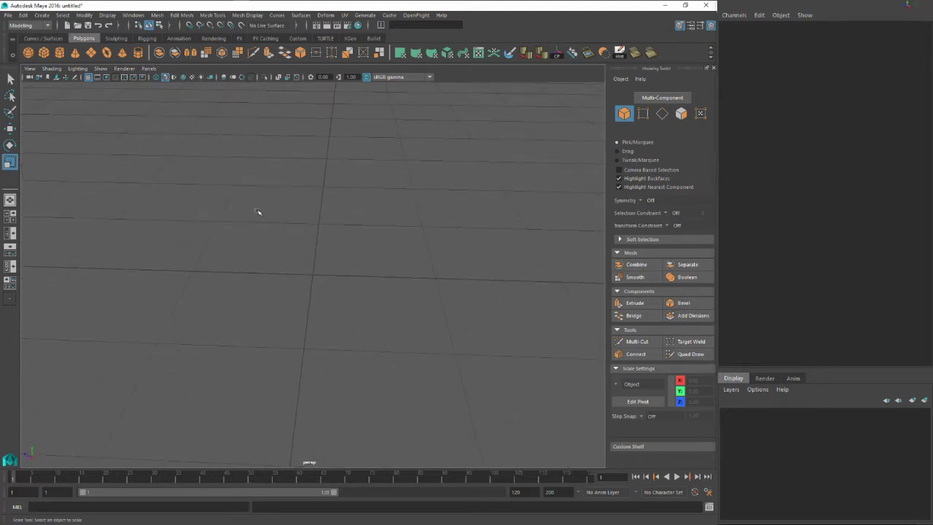
left_click(44, 56)
left_click_drag(319, 292, 357, 265, "alt")
key("w")
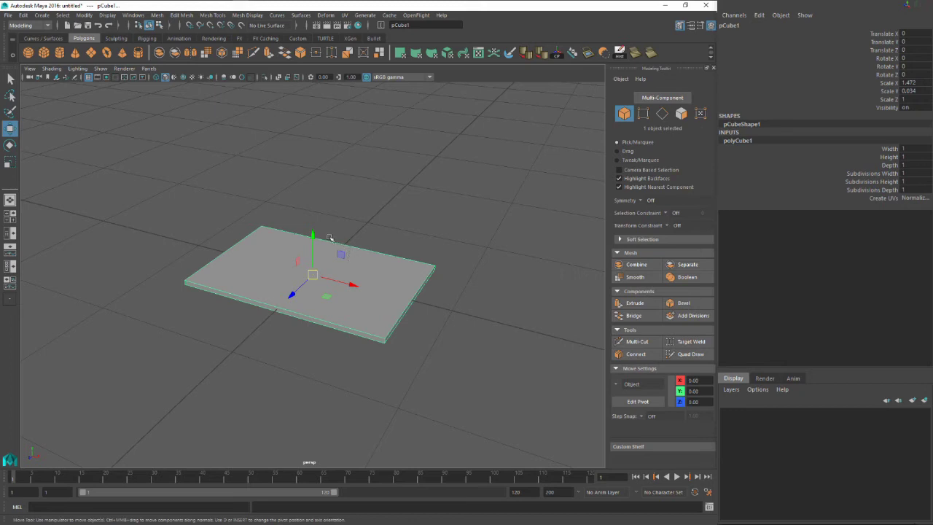
- Duplicate the slab up to Y 0.273 as the top cover, and add a page-block duplicate between them at Y 0.136 with Scale Y 0.234
key("ctrl+d")
left_click_drag(311, 233, 325, 135)
key("ctrl+d")
key("r")
left_click_drag(314, 217, 275, 226)
key("w")
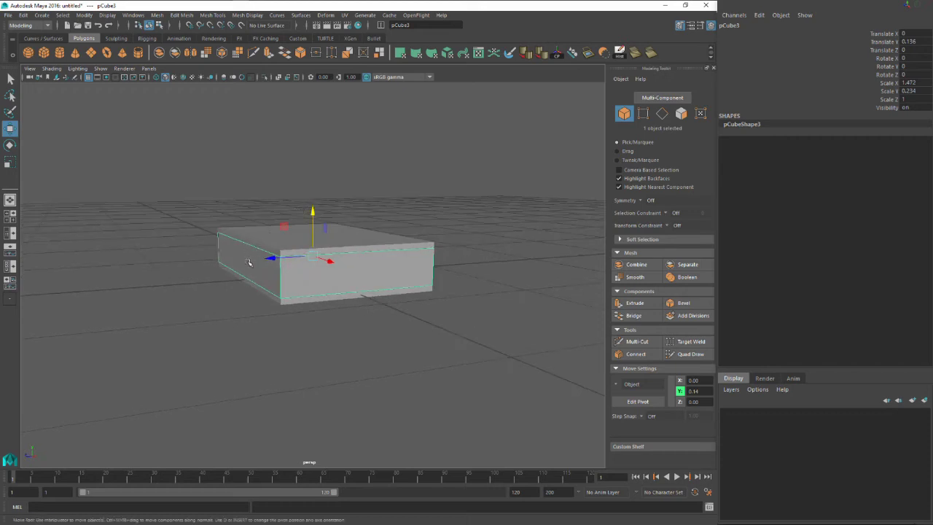
- Move the page block's front (+Z) face slightly inward from the edges of the covers
right_click_drag(248, 262, 245, 267)
left_click(241, 263)
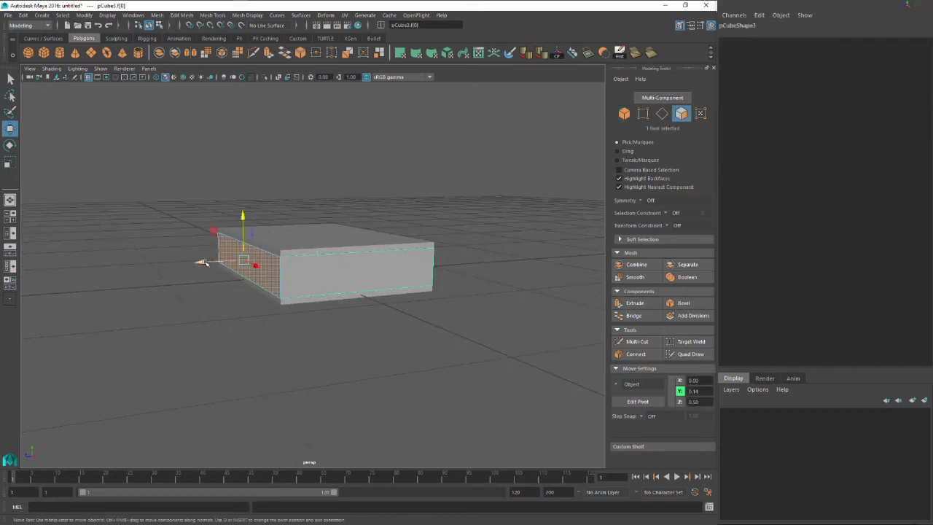
left_click_drag(202, 262, 216, 262)
- Scale the page block's two opposite end faces inward along X so the covers overhang the pages
left_click_drag(323, 257, 302, 266, "alt")
left_click(303, 267)
left_click_drag(379, 255, 316, 281, "alt")
left_click(381, 268, "shift")
key("r")
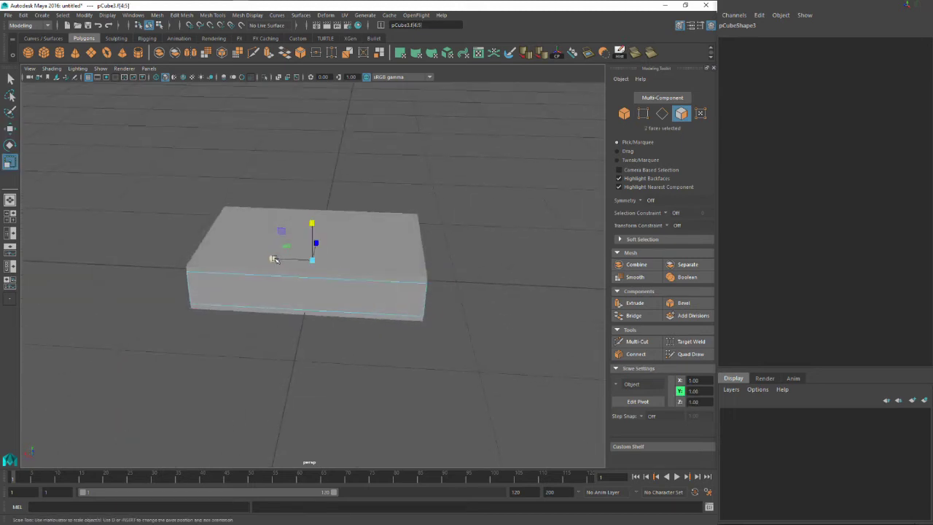
left_click_drag(273, 259, 399, 247)
- Move the page block's back (-Z) face slightly inward on the spine side
key("q")
right_click_drag(368, 257, 389, 244)
left_click(382, 245)
left_click_drag(381, 245, 341, 256, "alt")
left_click(358, 258)
right_click_drag(371, 259, 372, 274)
left_click(374, 277)
key("w")
left_click_drag(373, 276, 339, 256, "alt")
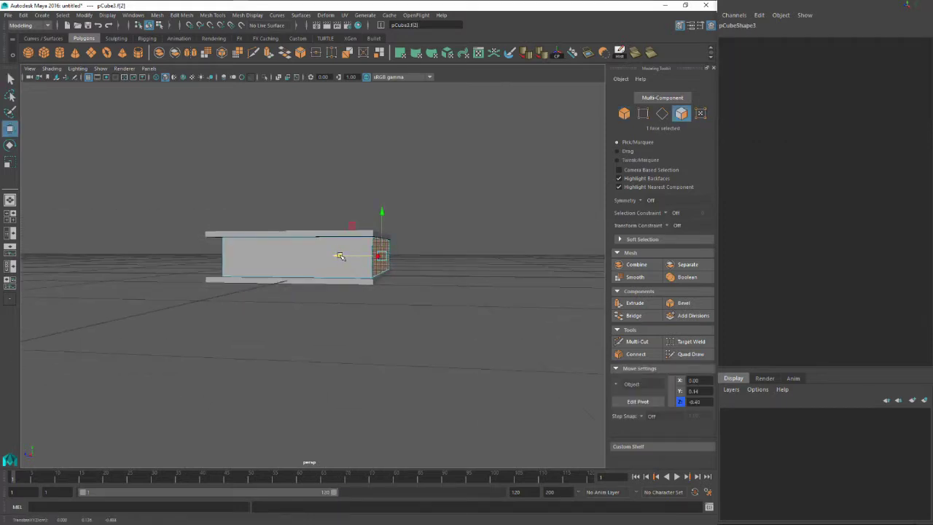
- Combine the top and bottom cover slabs into one mesh
left_click(370, 234)
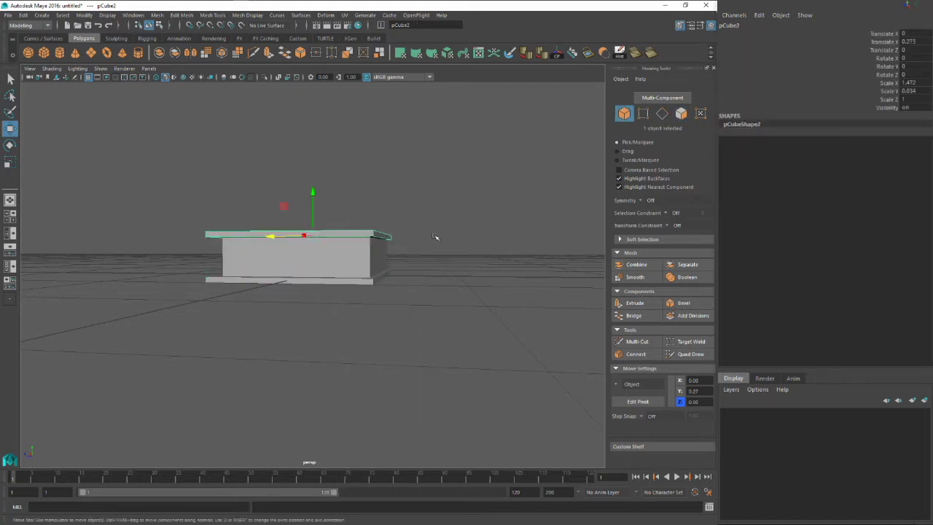
left_click_drag(435, 238, 430, 266, "alt")
left_click(301, 305, "shift")
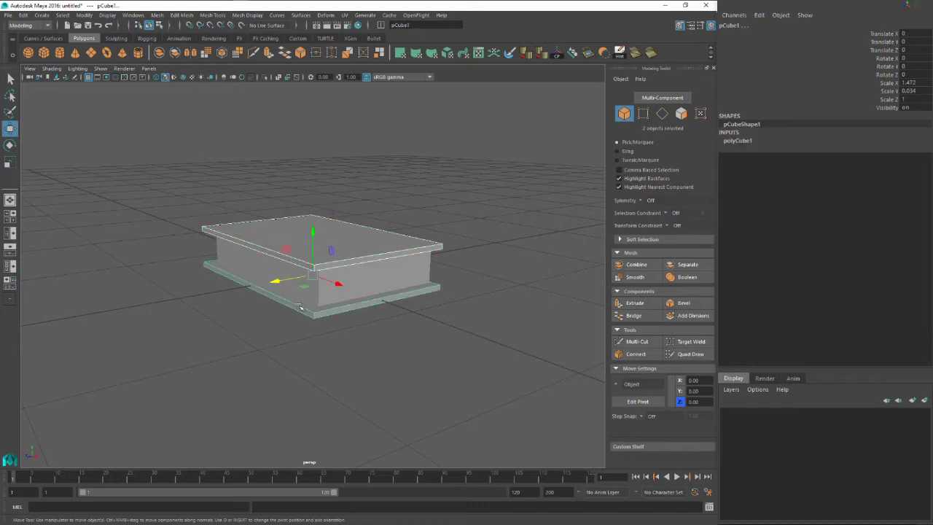
left_click_drag(339, 303, 285, 299, "alt")
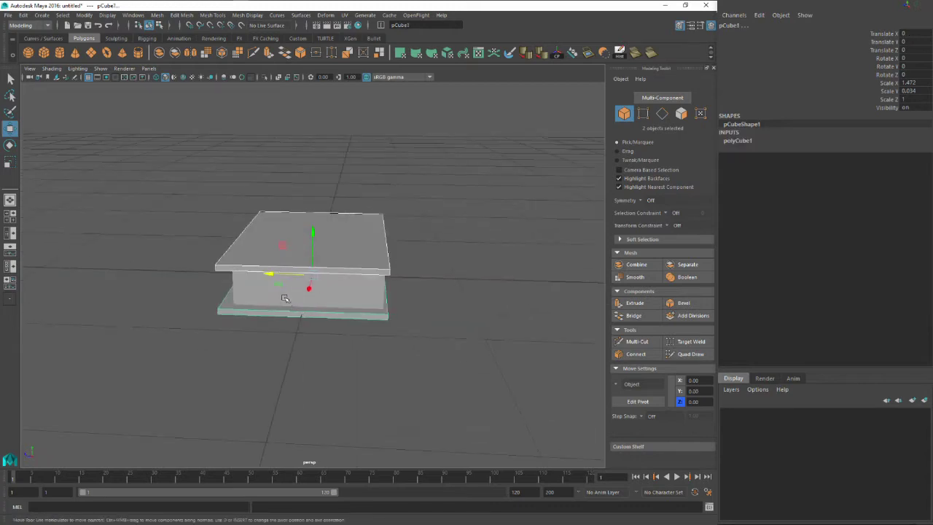
left_click(160, 53)
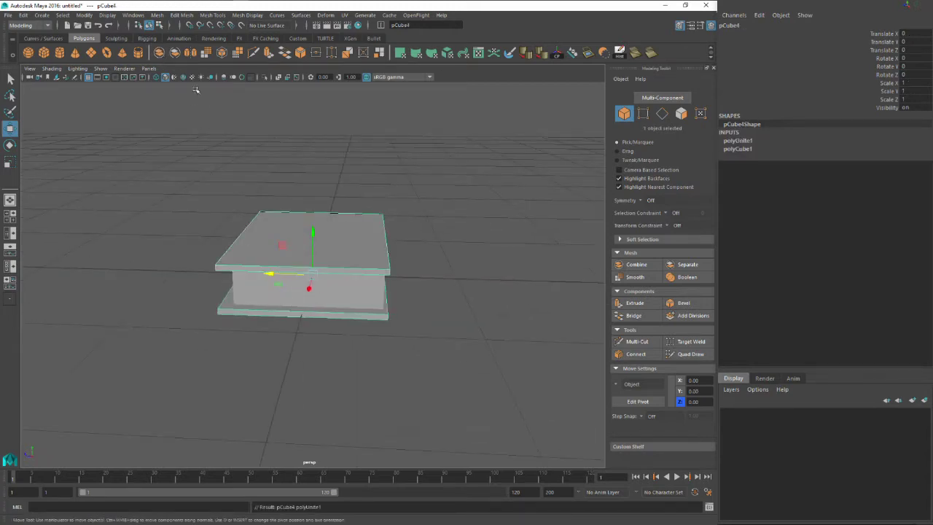
- Extrude the spine-side (-Z) end faces of both covers outward into narrow strips
left_click_drag(240, 195, 366, 238, "alt")
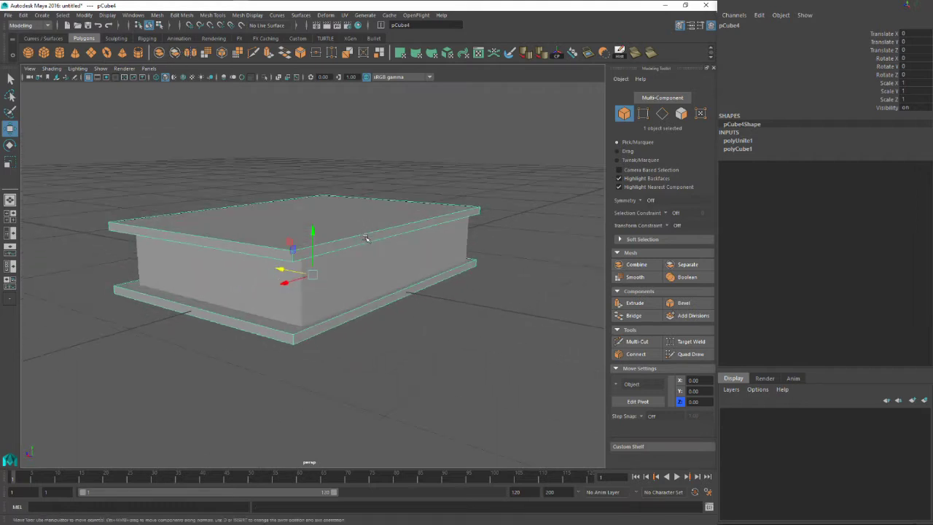
right_click_drag(366, 238, 364, 259)
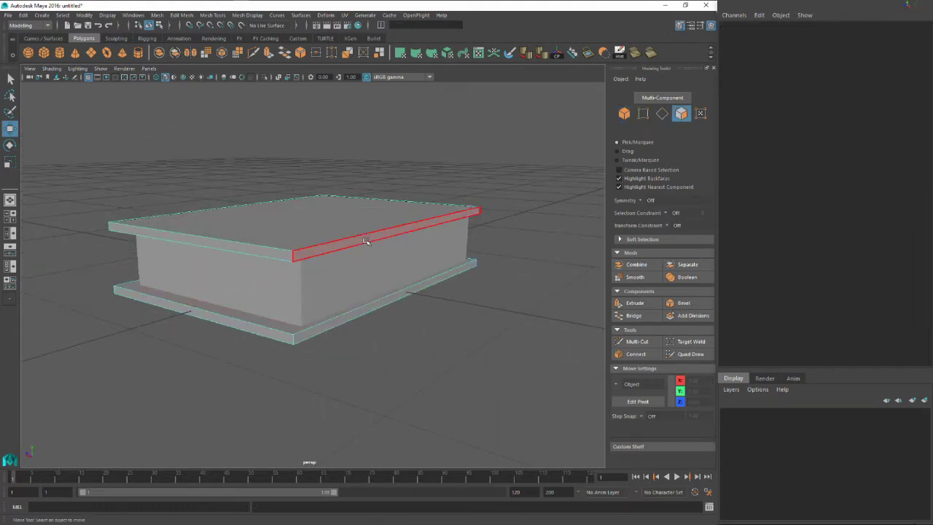
left_click(366, 241)
left_click(373, 304, "shift")
left_click_drag(373, 304, 313, 200, "alt")
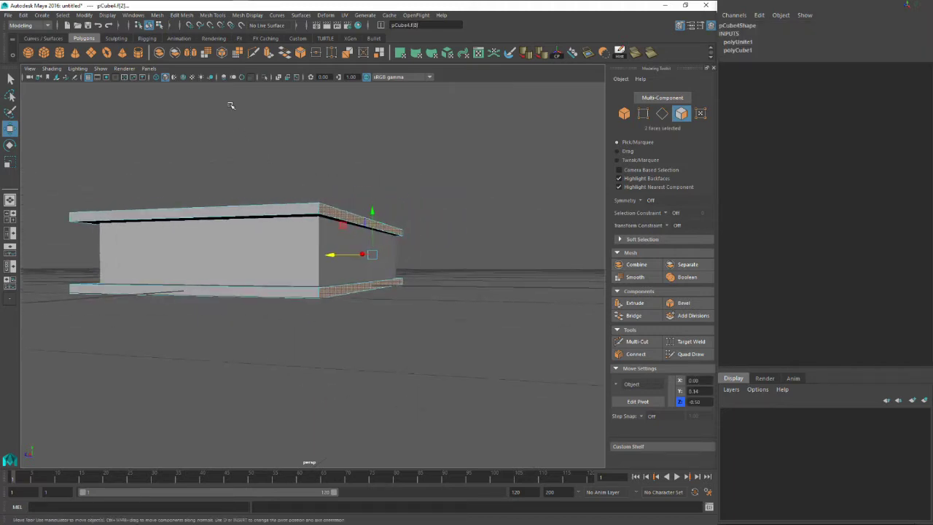
left_click(267, 54)
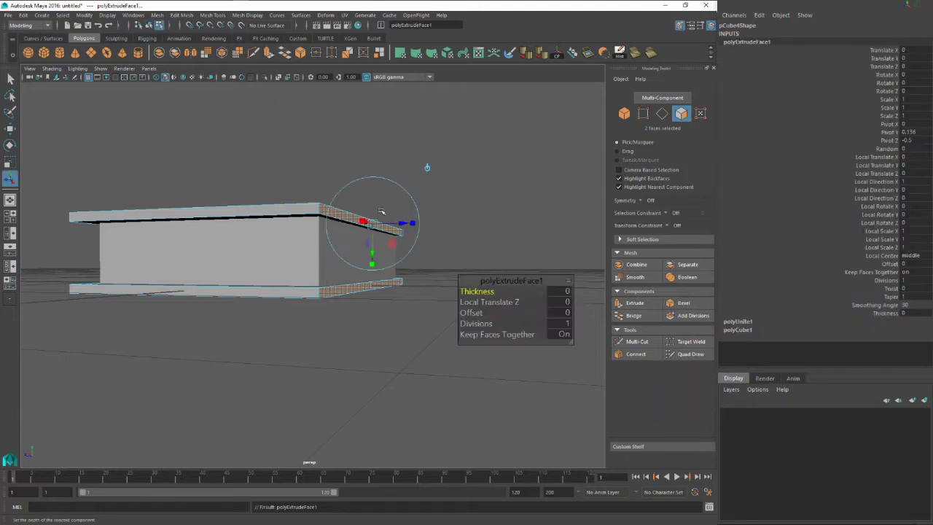
mouse_move(400, 224)
left_mouse_down("alt")
mouse_move(423, 232)
mouse_move(393, 245)
mouse_move(423, 243)
mouse_move(395, 237)
mouse_move(408, 209)
left_mouse_up("alt")
left_click(449, 221)
- Delete the facing inner faces of the two extruded strips and bridge their open border edges to form the spine
scroll(391, 241, "up", 2)
left_click(408, 201)
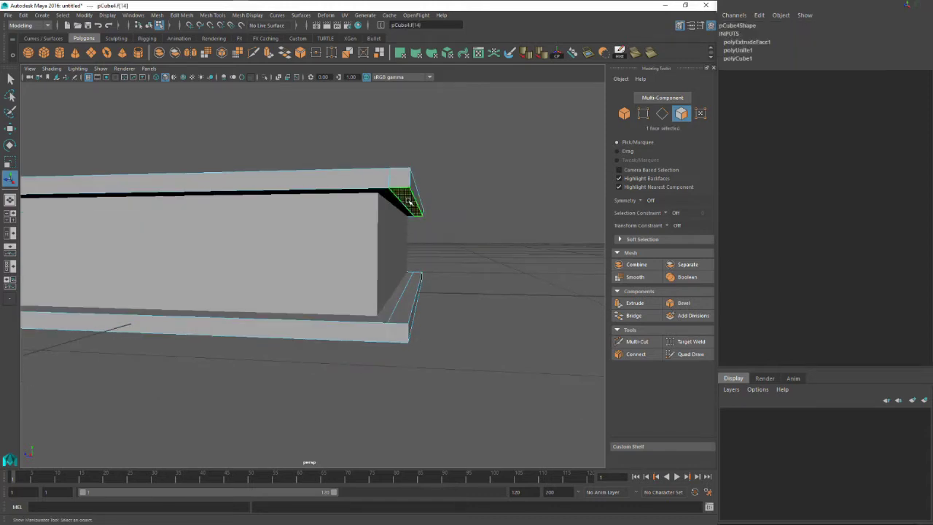
left_click(406, 297, "shift")
left_click_drag(427, 277, 537, 260, "alt")
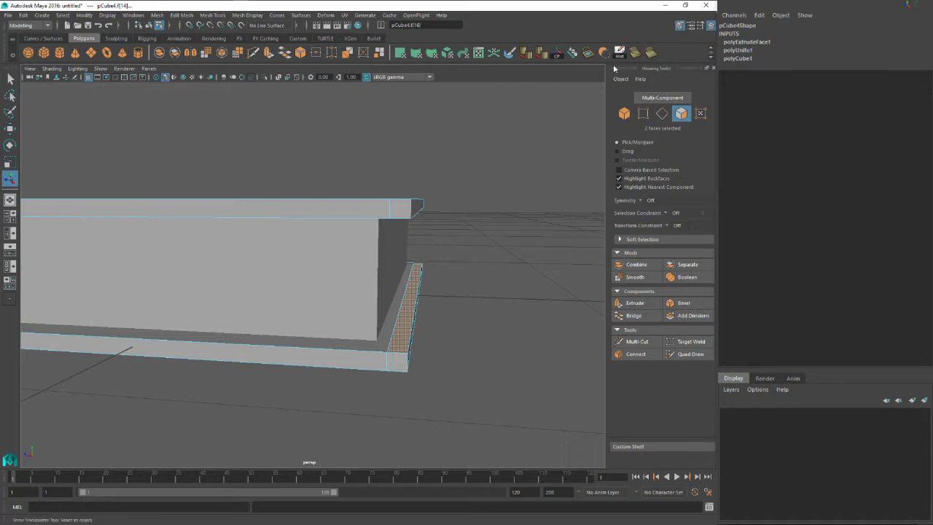
left_click(681, 26)
left_click(679, 26)
left_click(633, 316)
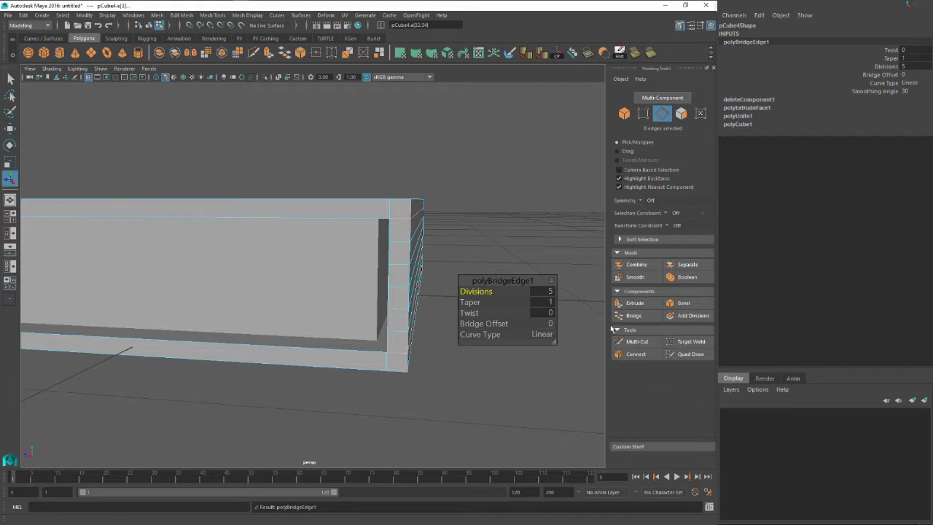
- Set the spine bridge's divisions to 2 and return to object selection mode
left_click(555, 291)
key("Return")
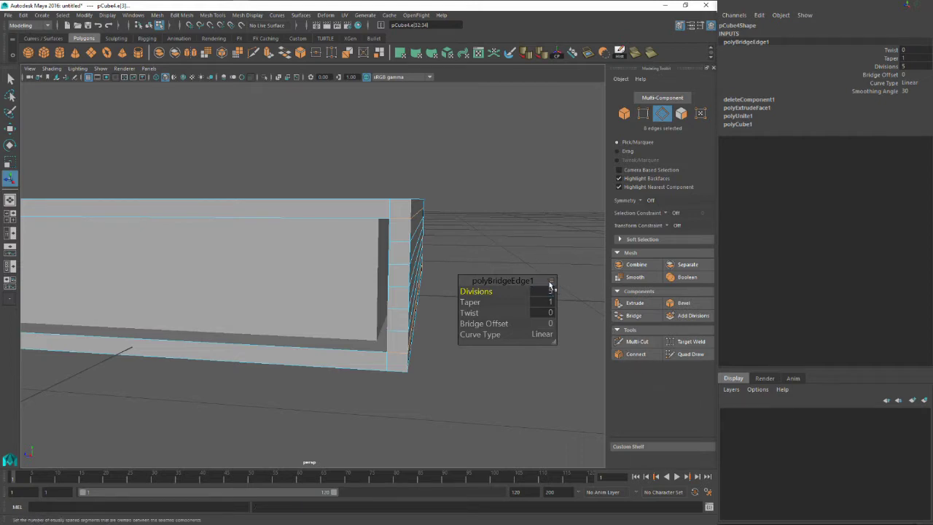
left_click(548, 290)
key("Return")
left_click(552, 281)
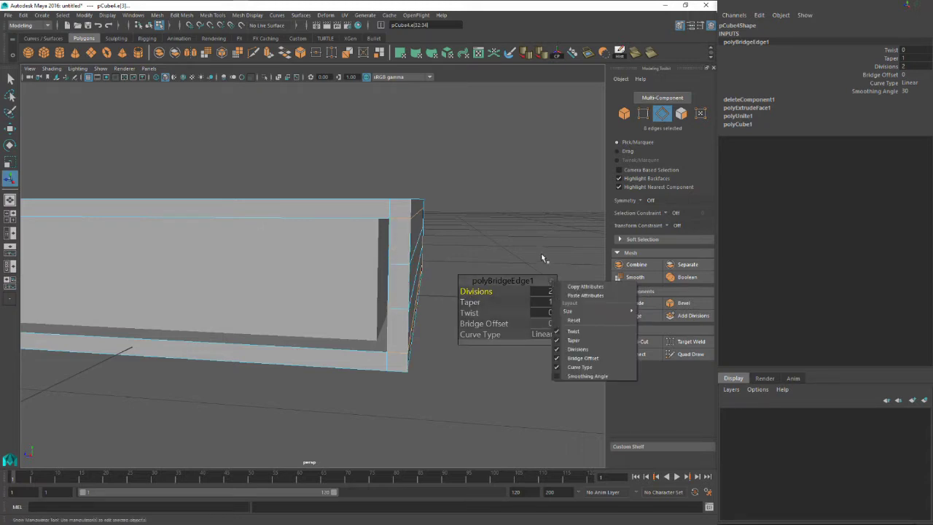
left_click(533, 258)
left_click_drag(479, 274, 406, 257, "alt")
right_click_drag(406, 257, 429, 245)
left_click_drag(371, 260, 374, 228, "alt")
left_click_drag(306, 249, 326, 246, "alt")
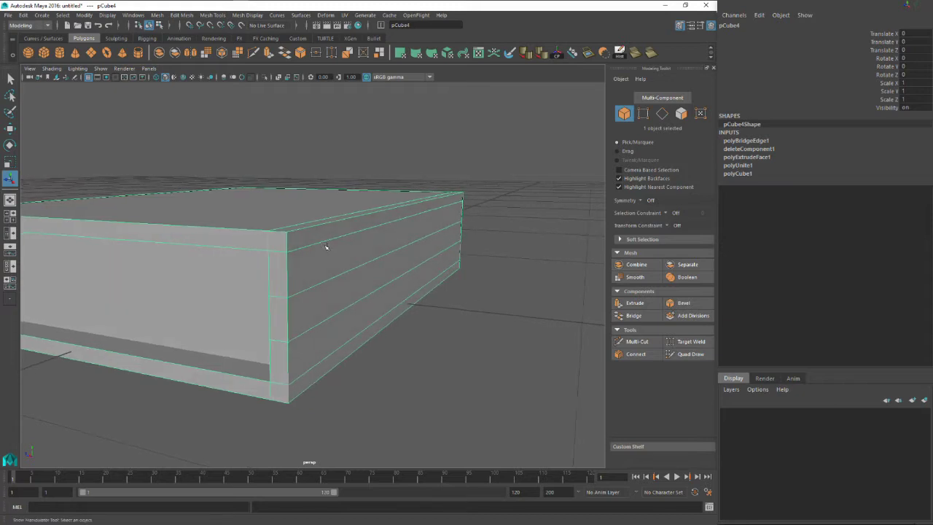
- Use Target Weld on whole edges to merge the spine's uppermost edge into the top cover's outer edge, undoing a trial vertex weld
left_click(682, 341)
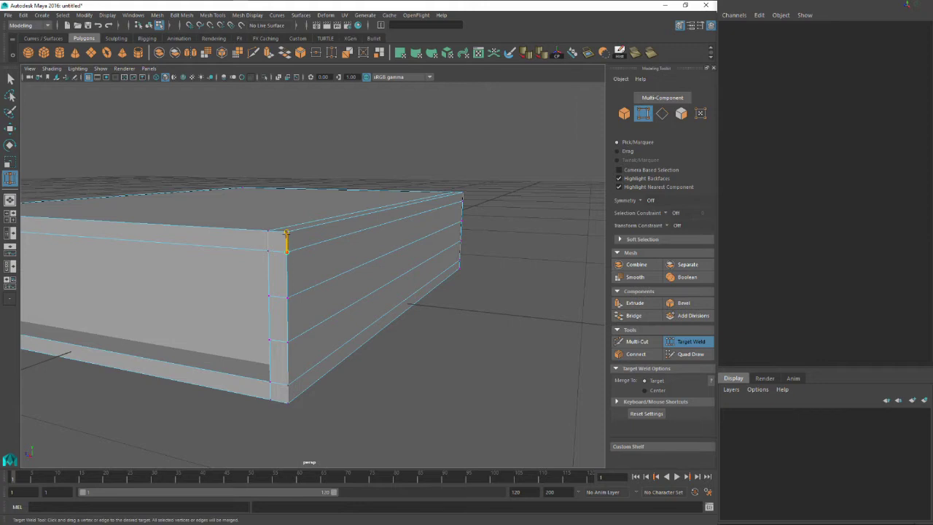
left_click_drag(287, 240, 285, 233)
key("ctrl+z")
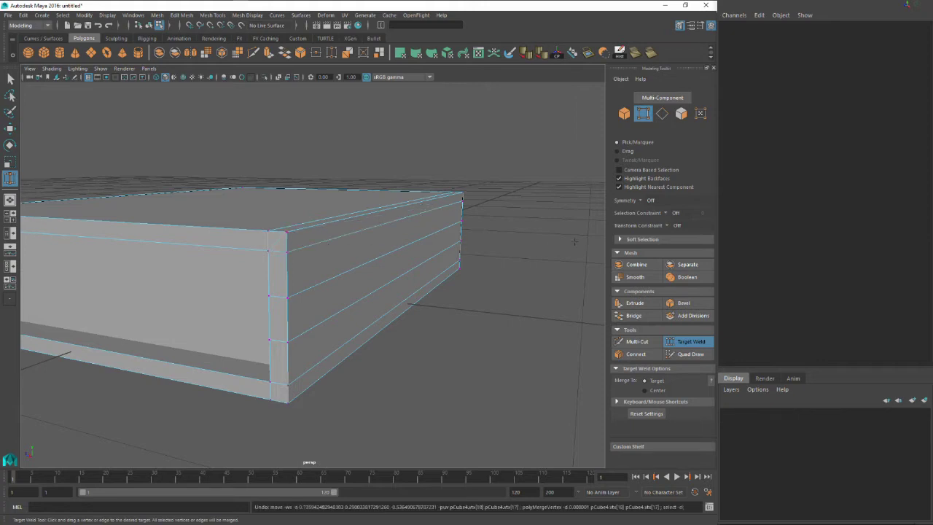
left_click(663, 115)
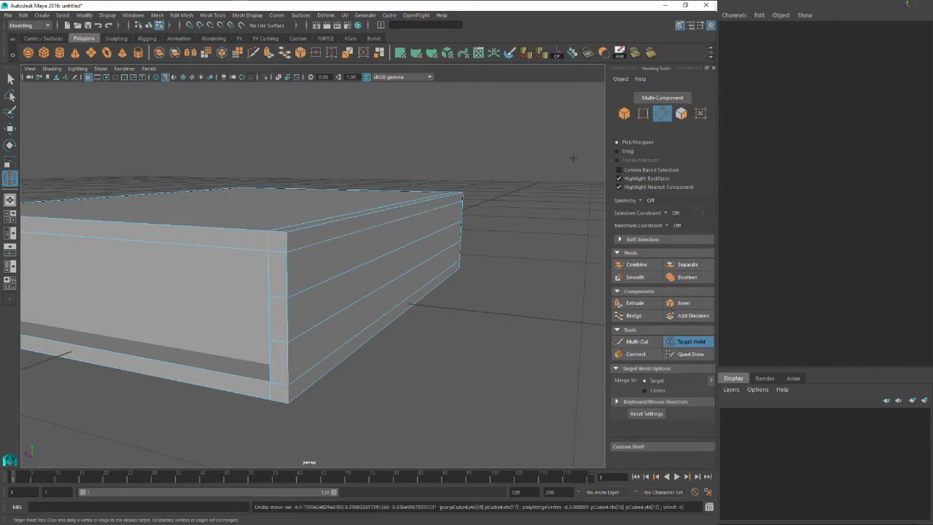
mouse_move(409, 217)
left_mouse_down()
mouse_move(407, 206)
mouse_move(394, 217)
left_mouse_up()
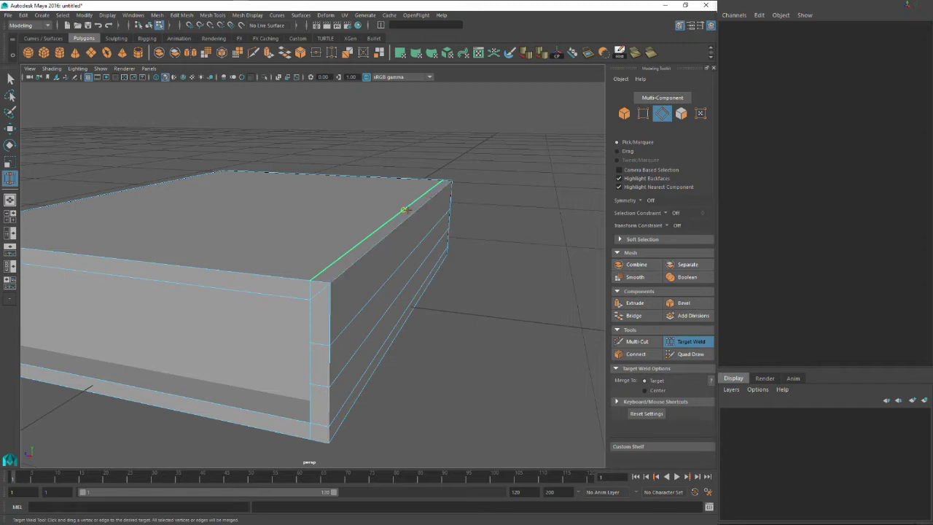
left_click_drag(403, 210, 285, 254)
key("q")
right_click_drag(301, 240, 336, 228)
- Insert three horizontal edge loops around the page block with Multi-Cut, one at mid-height and one on each side of it
left_click(287, 287)
left_click_drag(287, 286, 266, 281, "alt")
left_click_drag(229, 249, 309, 260, "alt")
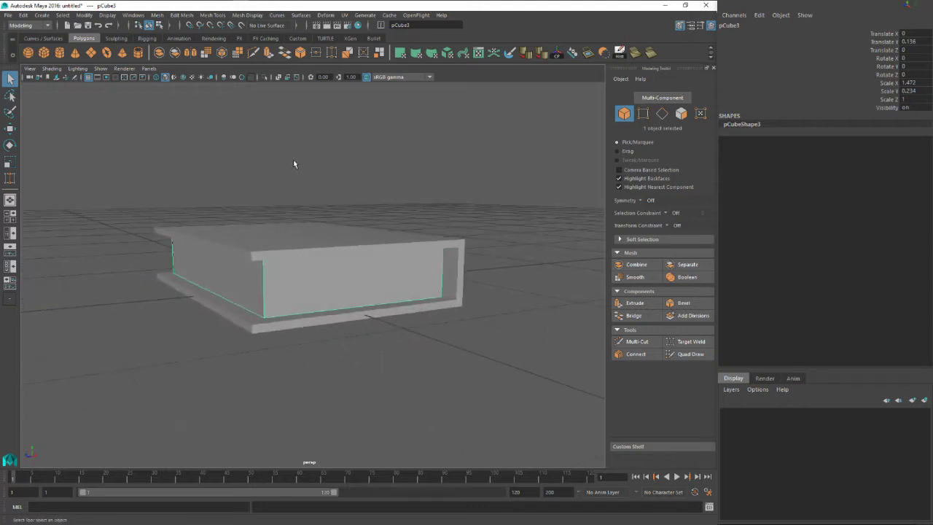
left_click(254, 53)
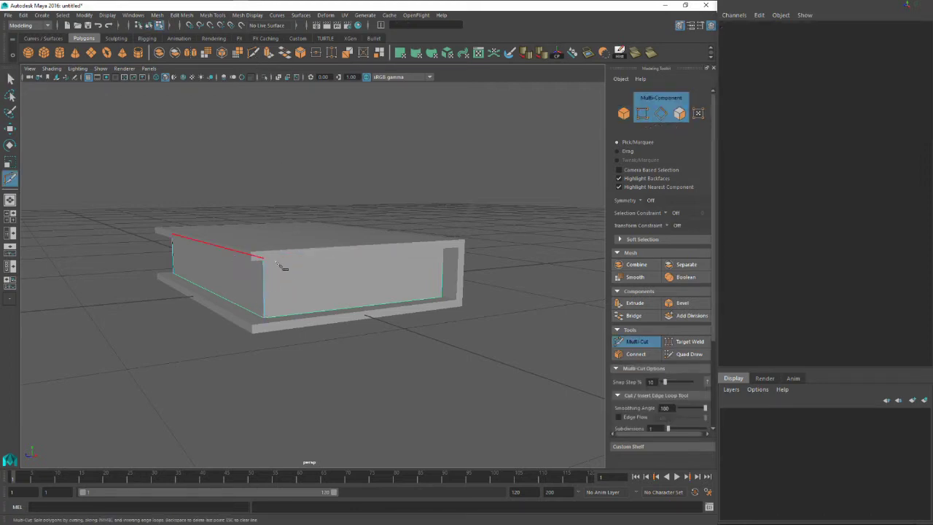
left_click_drag(306, 299, 291, 289, "alt")
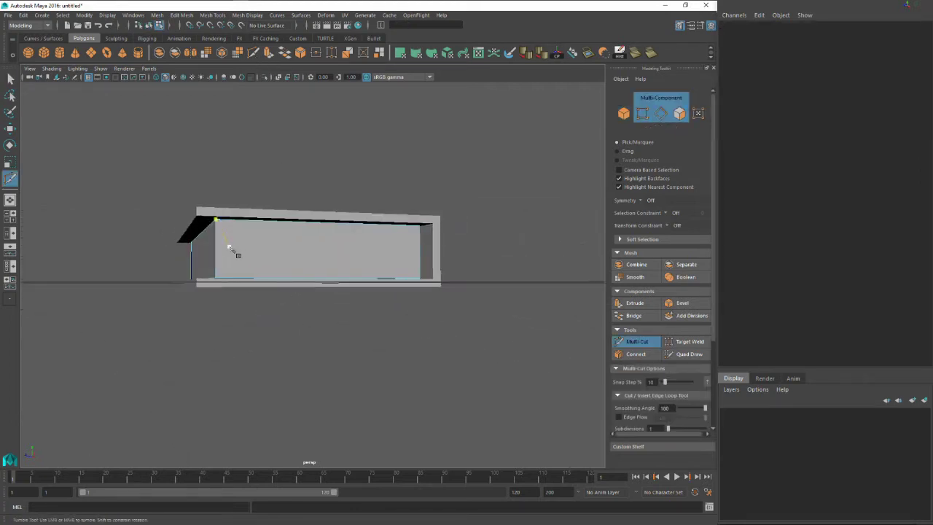
left_click_drag(226, 242, 227, 256, "alt")
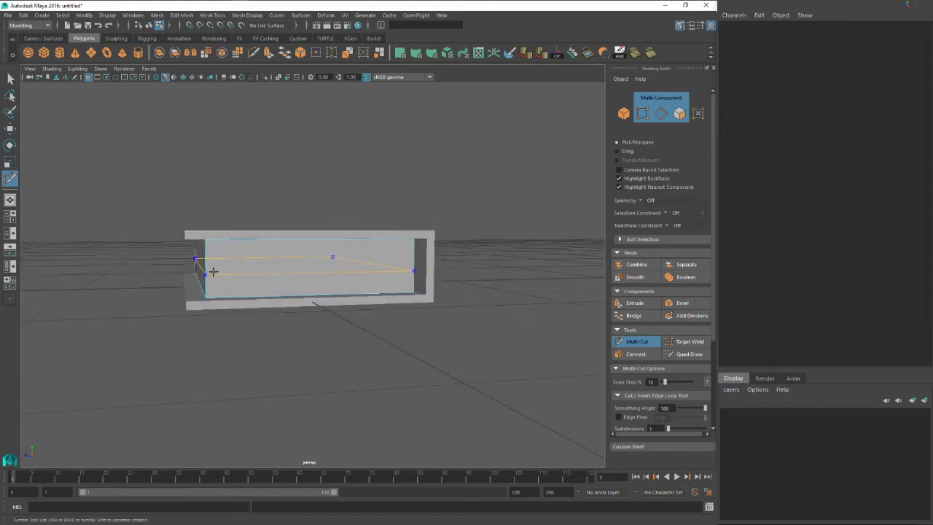
left_click_drag(228, 273, 227, 267, "alt")
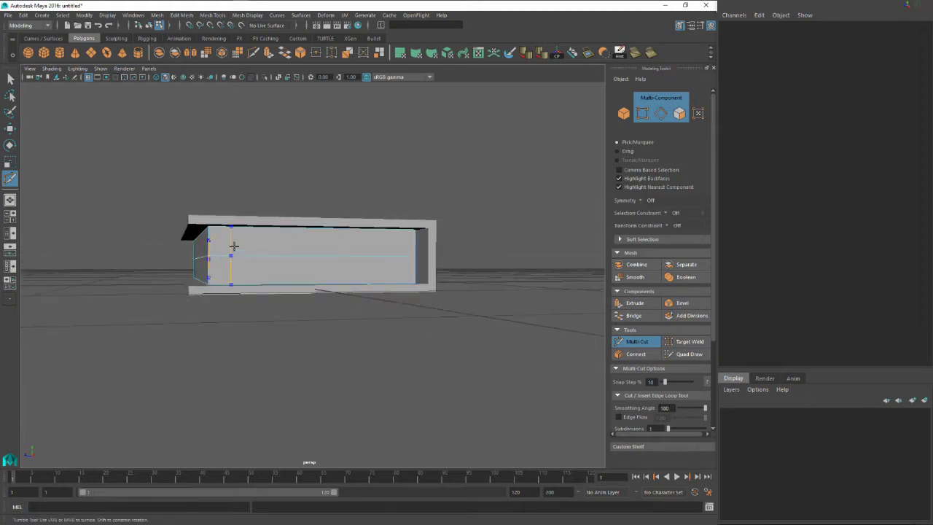
left_click_drag(226, 260, 228, 264, "alt")
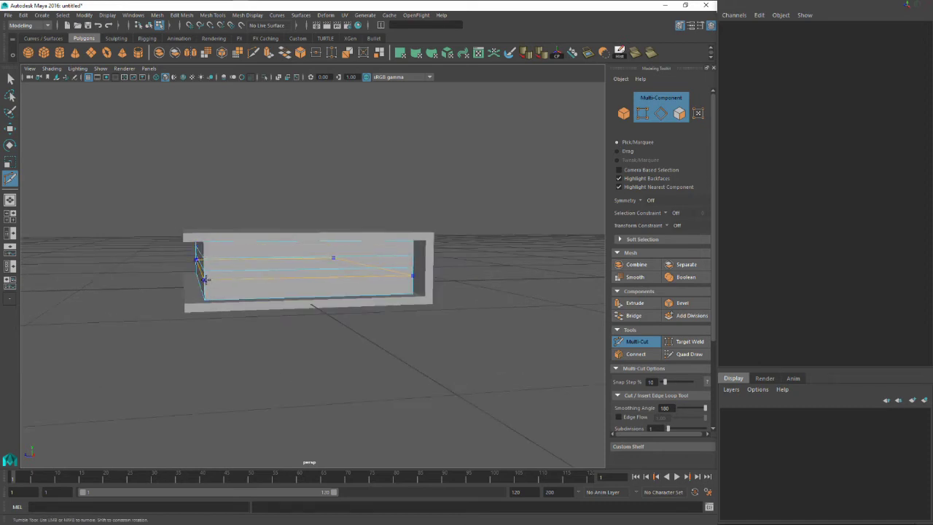
mouse_move(239, 270)
left_mouse_down("alt")
mouse_move(250, 267)
mouse_move(222, 263)
mouse_move(231, 266)
left_mouse_up("alt")
- Select the mid-height loop's edges on the three exposed sides of the page block, ready for scaling
key("q")
right_click_drag(232, 265, 230, 244)
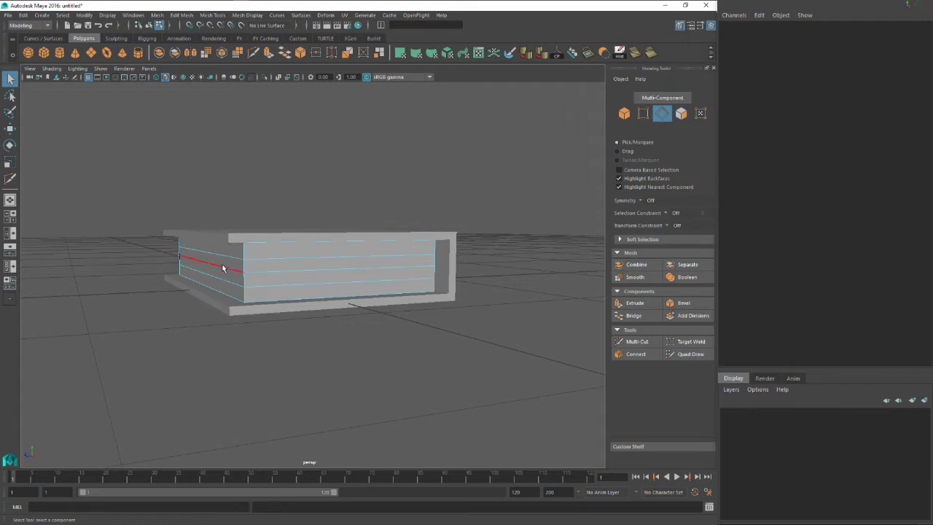
left_click(223, 268)
left_click(251, 272, "shift")
left_click_drag(251, 271, 276, 276, "alt")
left_click(272, 275, "shift")
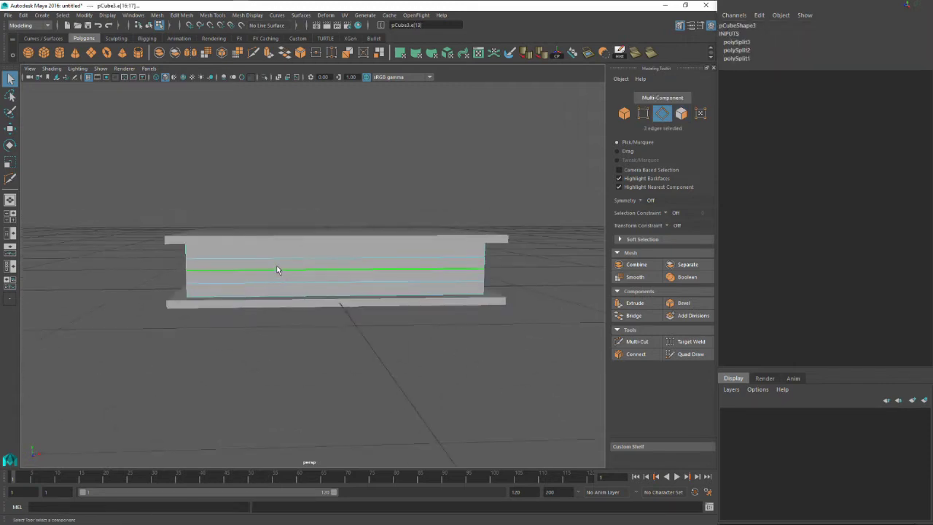
key("r")
left_click(276, 270, "shift")
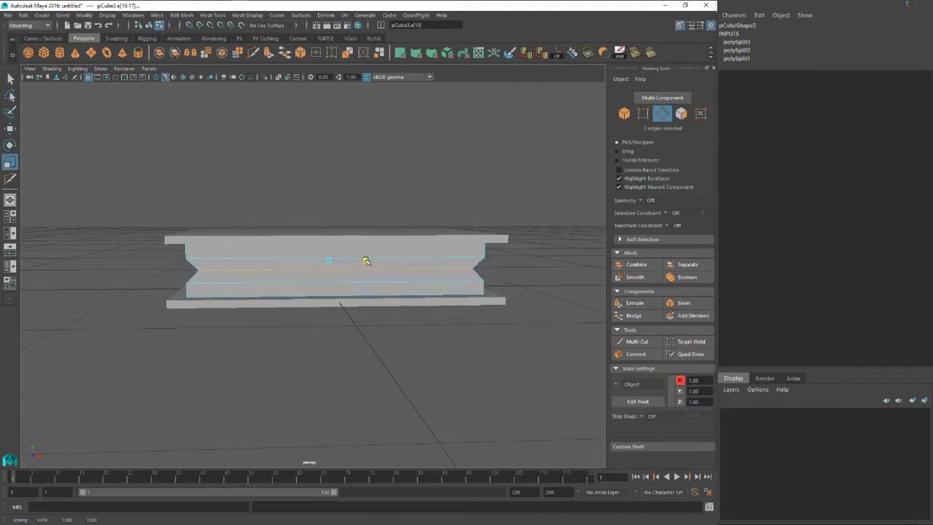
- Try to scale the page block's selected mid-height edges inward along X
left_click_drag(362, 261, 366, 260)
key("ctrl+z")
left_click_drag(443, 267, 418, 241, "alt")
left_click_drag(422, 276, 410, 271, "alt")
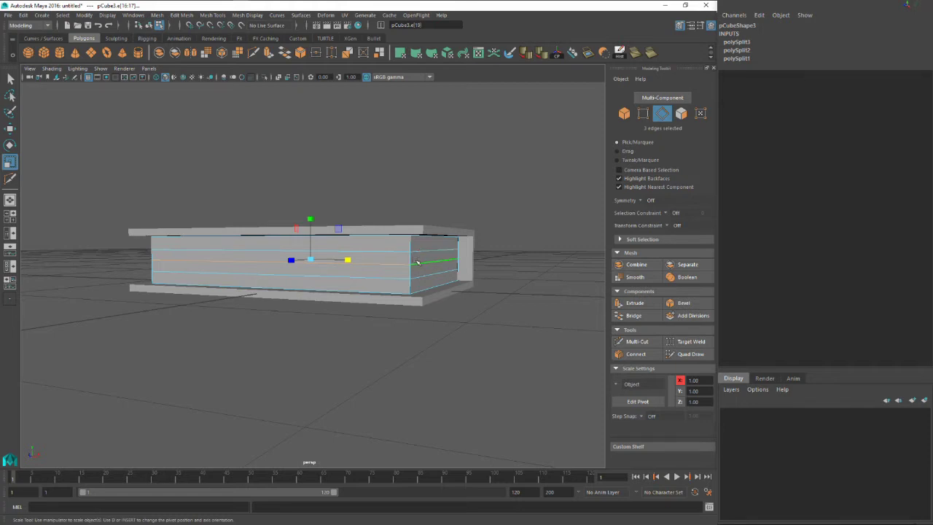
- Turn on Soft Selection, adjust its falloff around the page block's mid-height edges, and scale them inward to curve the sides
key("b")
left_click_drag(431, 260, 411, 261)
key("b")
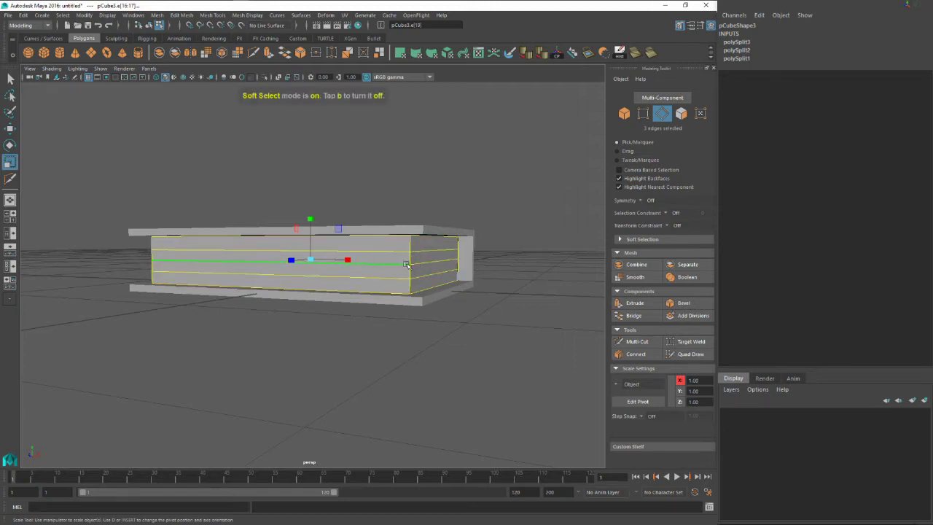
left_click_drag(406, 263, 309, 267)
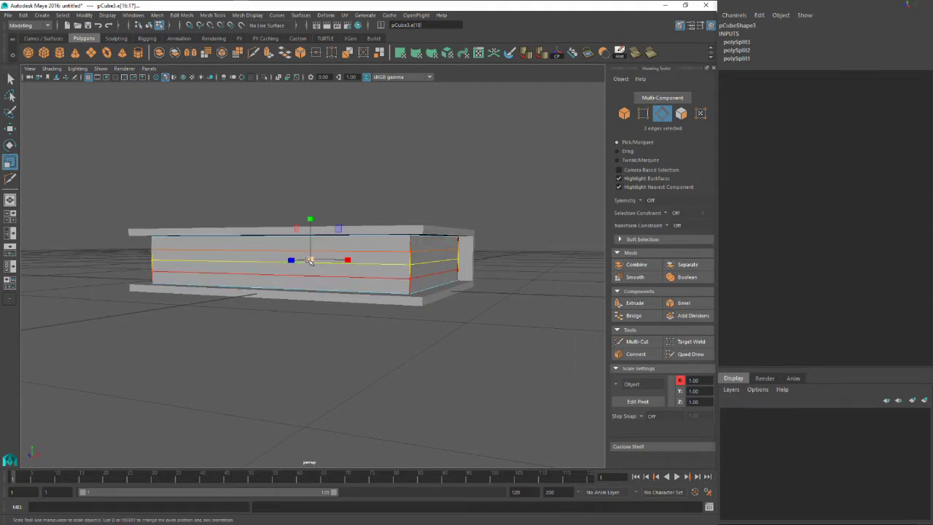
left_click_drag(352, 268, 372, 273)
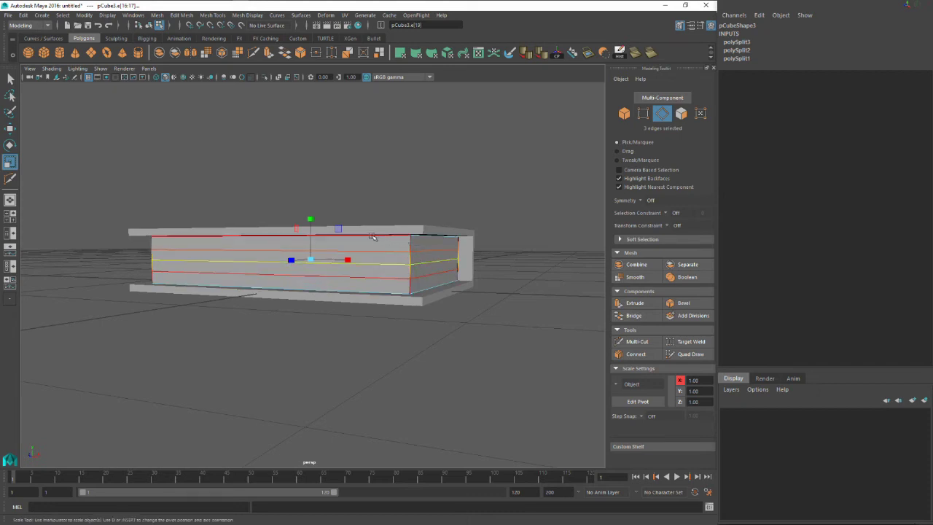
left_click_drag(367, 243, 281, 259, "alt")
key("b")
key("q")
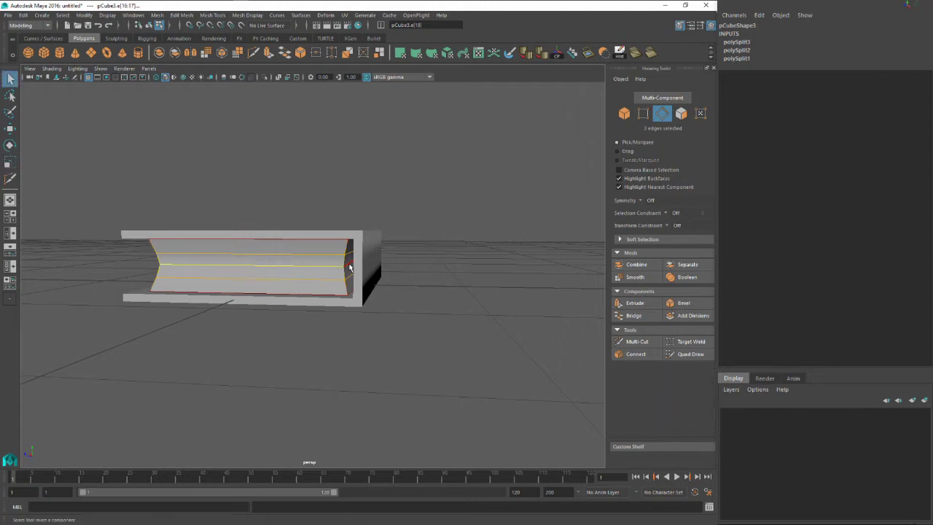
- Select two mid-height edges of the page block and scale them slightly along X
left_click(350, 267)
left_click_drag(347, 268, 390, 281, "alt")
key("w")
left_click(228, 263, "shift")
left_click_drag(277, 271, 266, 265, "alt")
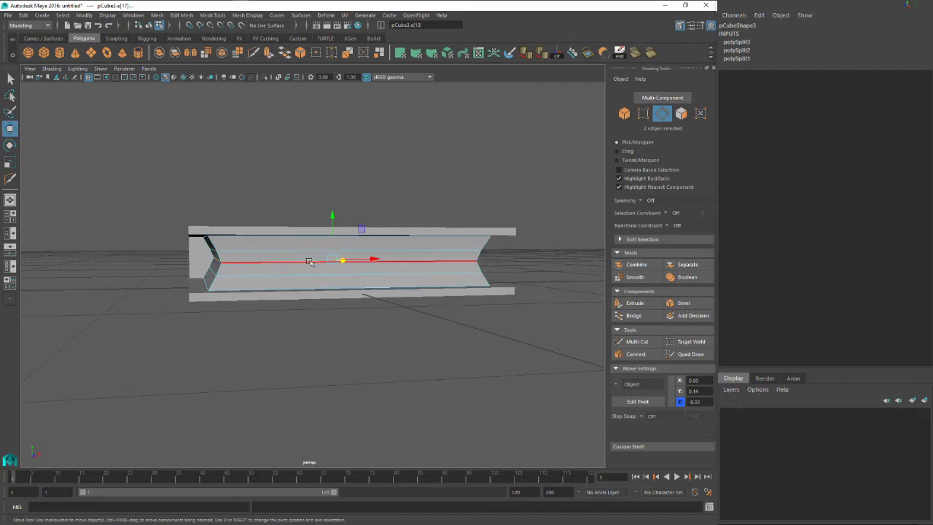
key("r")
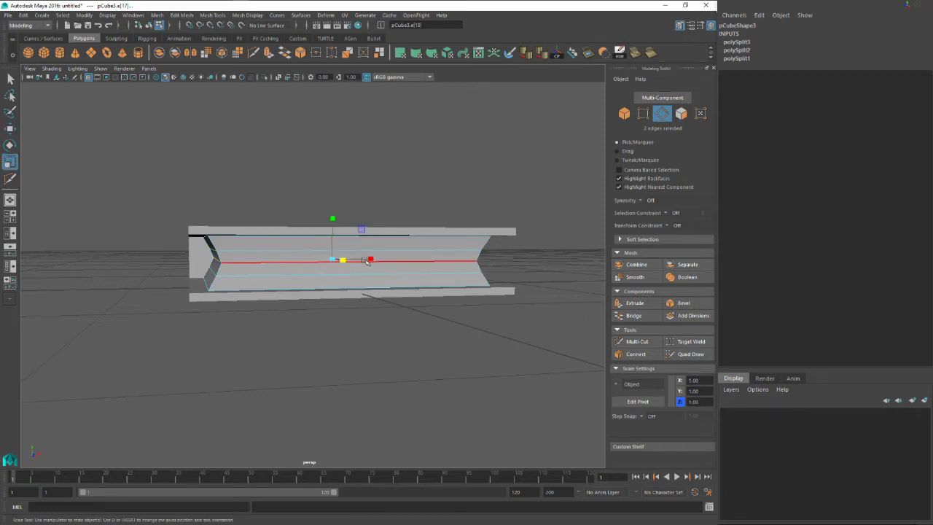
left_click_drag(370, 259, 372, 259)
mouse_move(372, 260)
left_mouse_down("alt")
mouse_move(445, 261)
mouse_move(367, 260)
left_mouse_up("alt")
- Return the page block to object mode and examine its curved sides from several angles
left_click(408, 268)
key("q")
right_click_drag(358, 257, 384, 259)
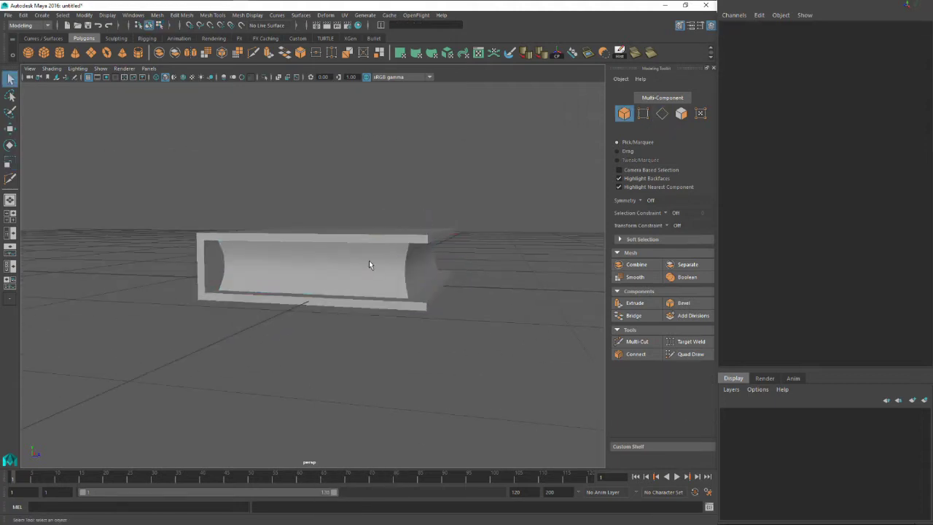
left_click(369, 260)
left_click_drag(369, 260, 255, 285, "alt")
left_click_drag(199, 292, 421, 278, "alt")
left_click(349, 260)
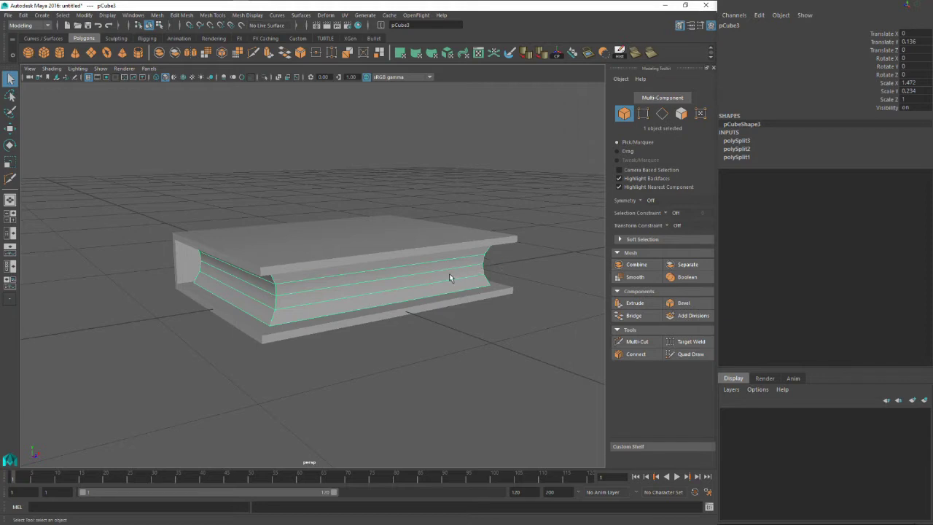
left_click_drag(449, 273, 464, 286, "alt")
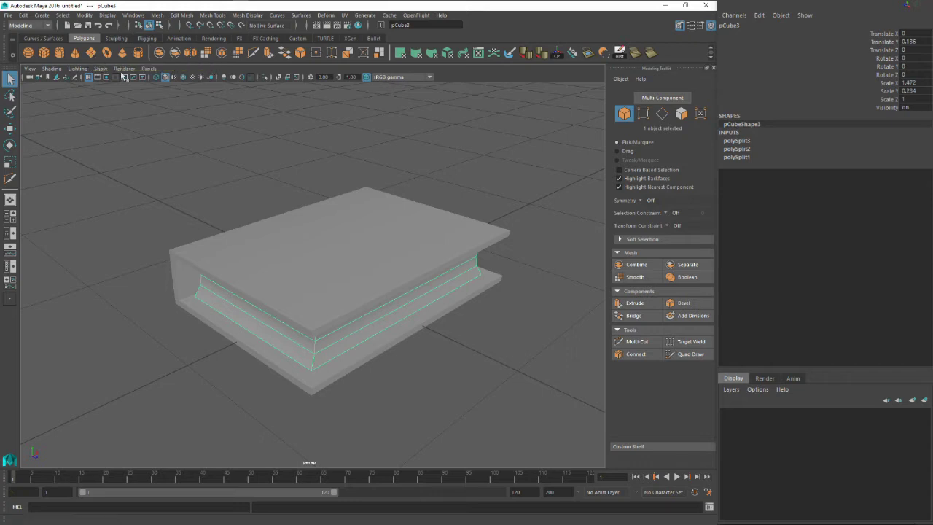
- Create a polygon plane, raise it above the book to about Y 0.449, and set its width and height subdivisions to 1
left_click(91, 53)
key("w")
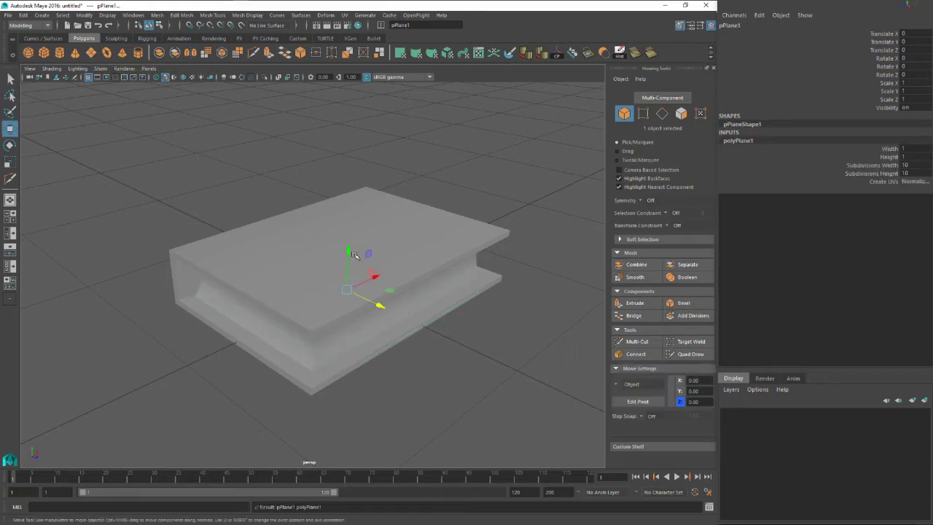
left_click_drag(354, 253, 355, 168)
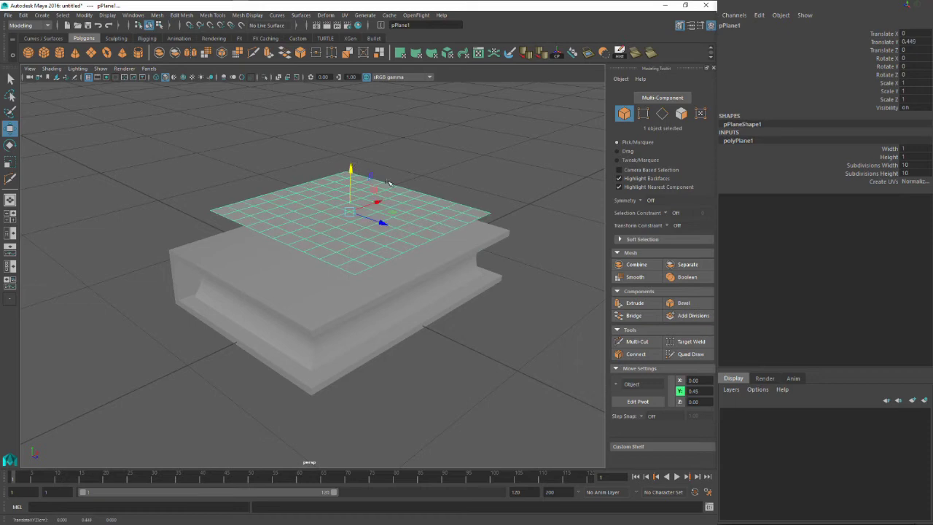
left_click_drag(369, 226, 437, 234, "alt")
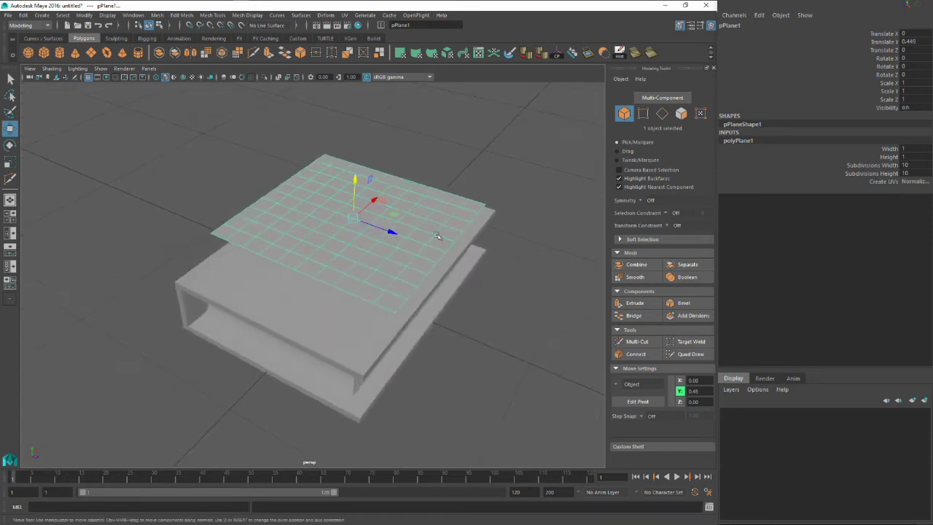
double_click(908, 166)
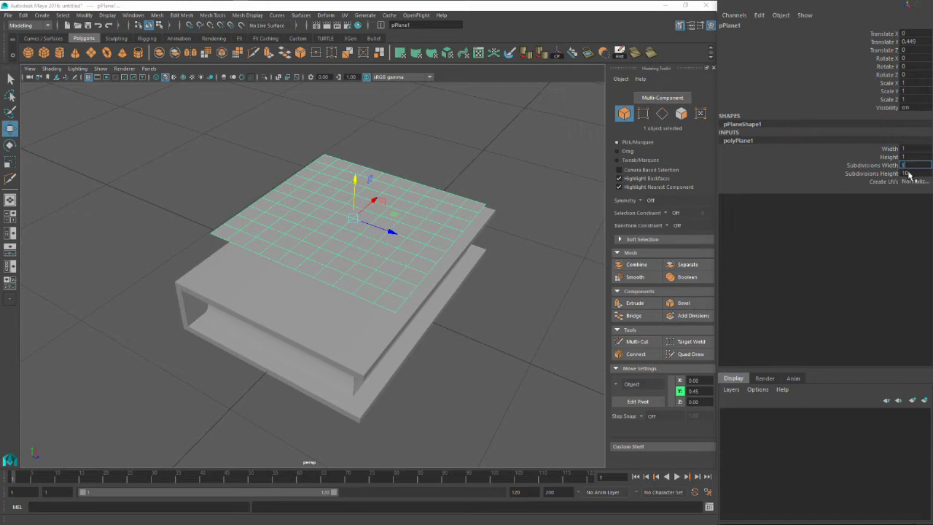
key("Return")
- Scale the plane uniformly to about 0.522 and move it beneath the top cover at a corner, at about Y 0.193
left_click_drag(453, 269, 410, 250, "alt")
key("r")
left_click_drag(354, 226, 294, 233)
key("w")
left_click_drag(390, 225, 500, 203)
left_click_drag(500, 202, 456, 200, "alt")
left_click_drag(456, 201, 447, 307, "alt")
- Position the plane within the cover's corner at about X 0.407, Z 0.218, with its Y rotation at 0
key("e")
key("w")
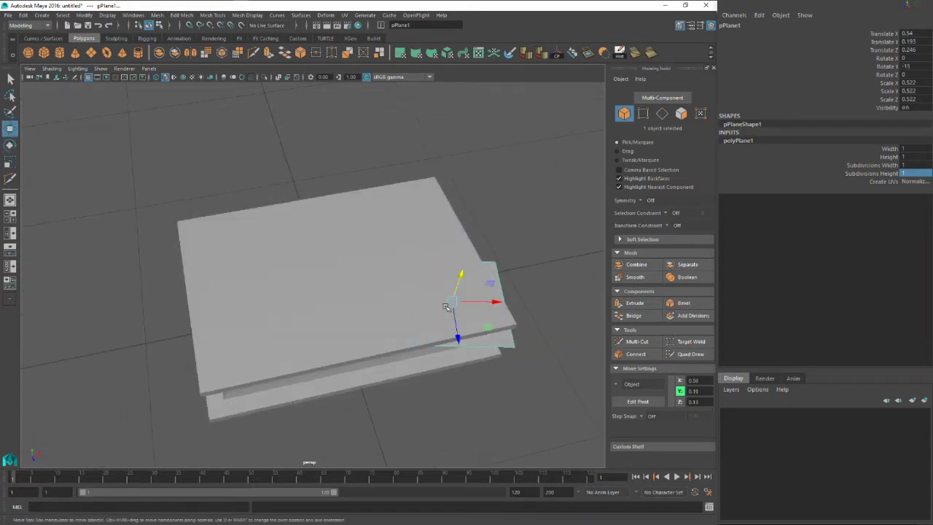
middle_click_drag(485, 327, 472, 328)
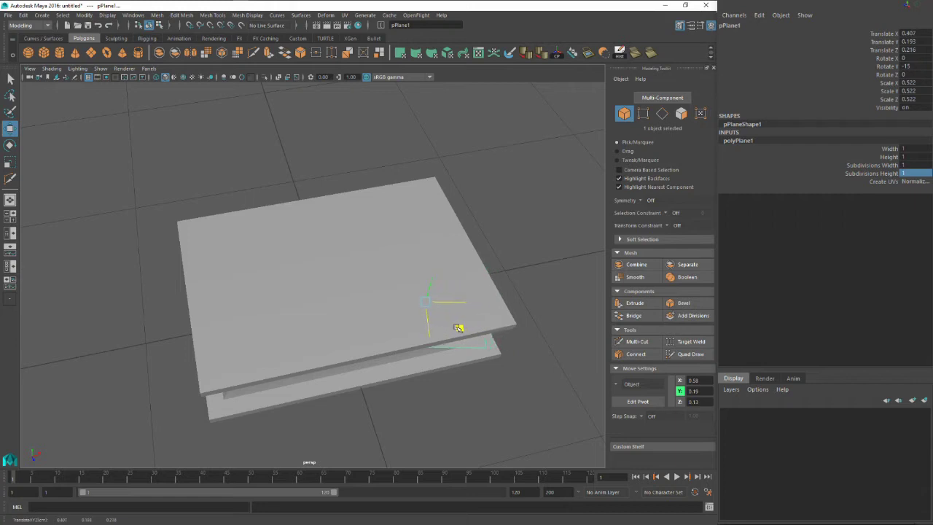
left_click_drag(458, 328, 433, 291, "alt")
key("e")
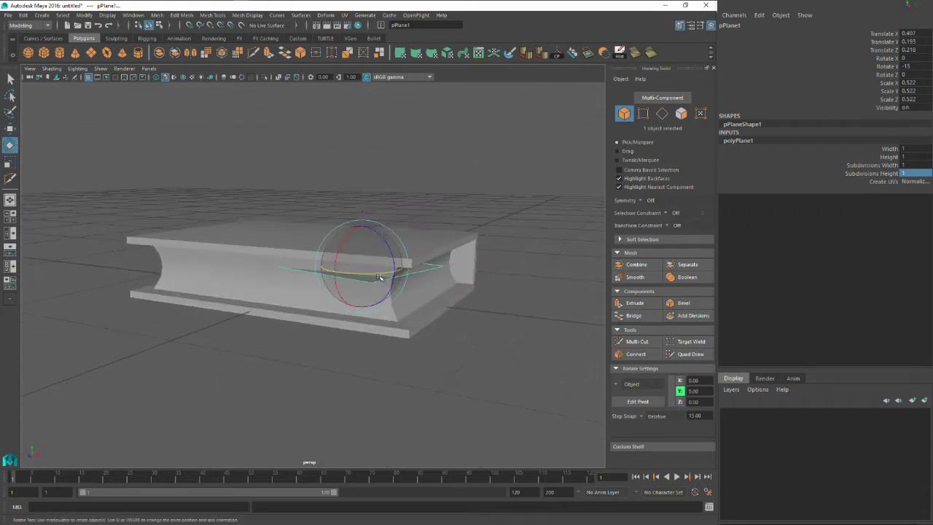
left_click_drag(380, 276, 446, 273)
- Extrude the plane's single face by about 0.01 in local Z to give the sheet thickness
right_click_drag(466, 229, 465, 251)
left_click(448, 249)
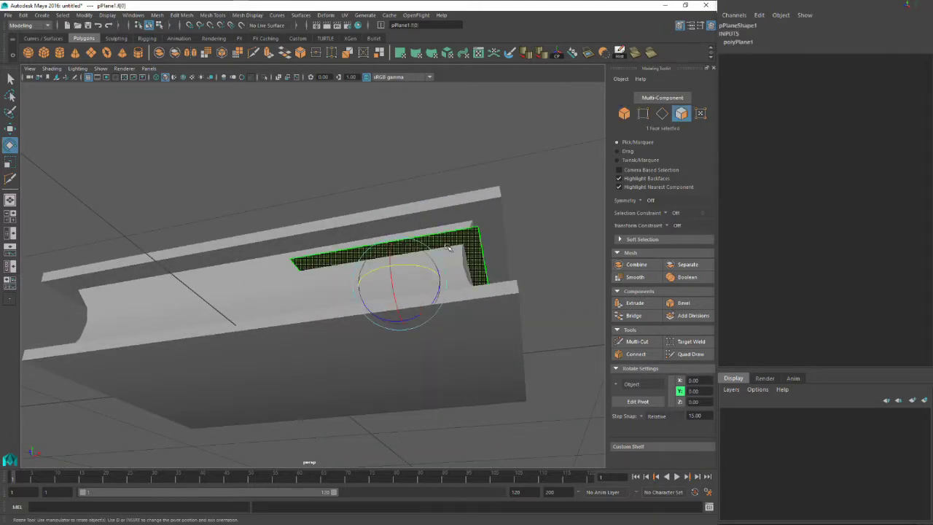
left_click_drag(448, 249, 360, 112, "alt")
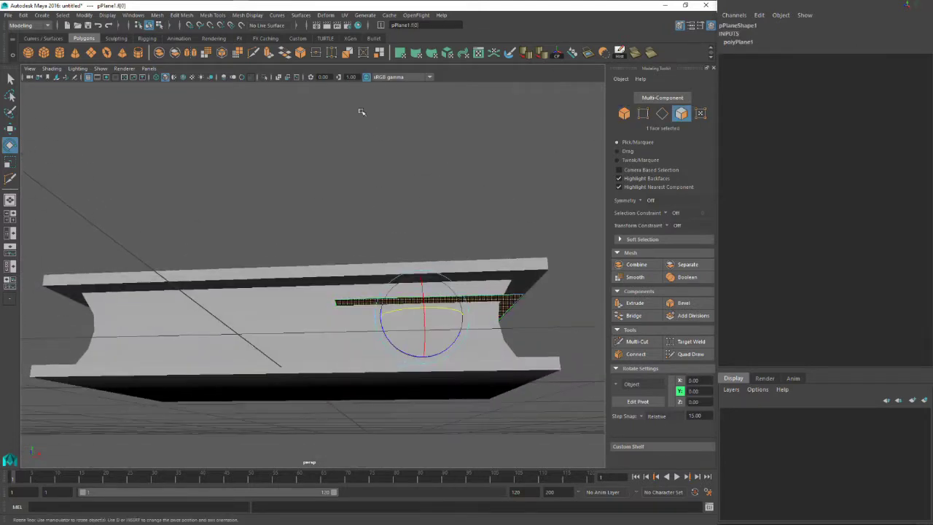
left_click(268, 54)
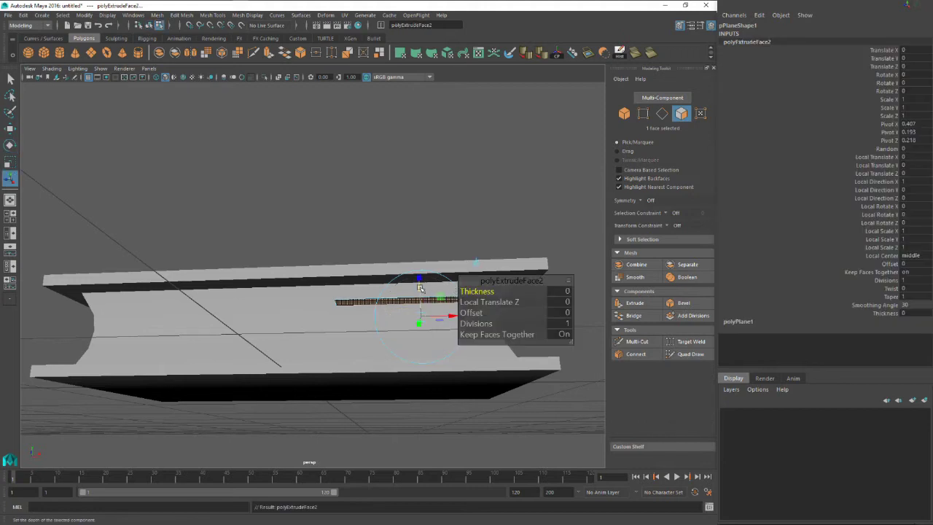
mouse_move(420, 289)
left_mouse_down()
mouse_move(419, 302)
mouse_move(420, 292)
left_mouse_up()
left_click_drag(418, 290, 376, 321, "alt")
right_click_drag(376, 320, 375, 321, "alt")
left_click_drag(375, 321, 375, 303, "alt")
key("q")
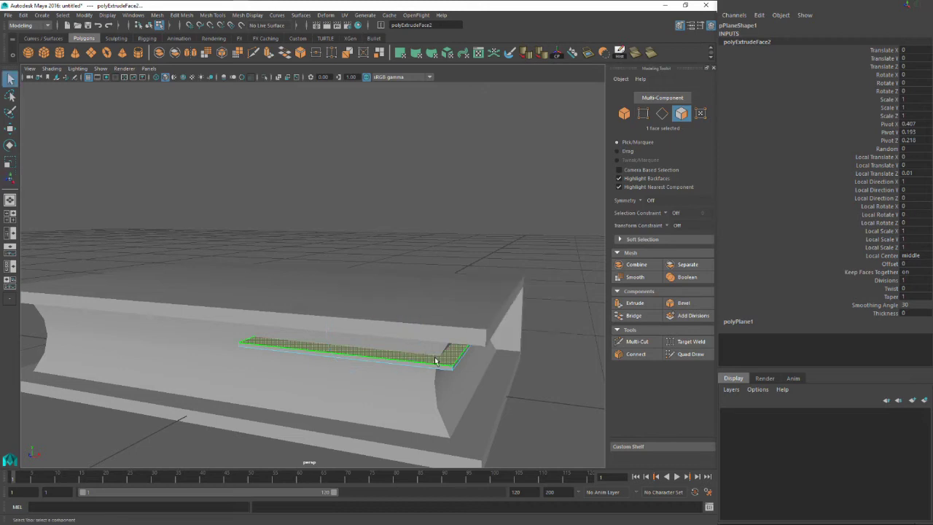
- Scale the sheet along X to about 1.318 and center it on the page block at about X 0.001
right_click_drag(435, 360, 473, 248)
left_click(452, 348)
left_click_drag(453, 348, 425, 367, "alt")
scroll(425, 367, "down", 2)
key("r")
middle_click_drag(376, 346, 408, 334, "alt")
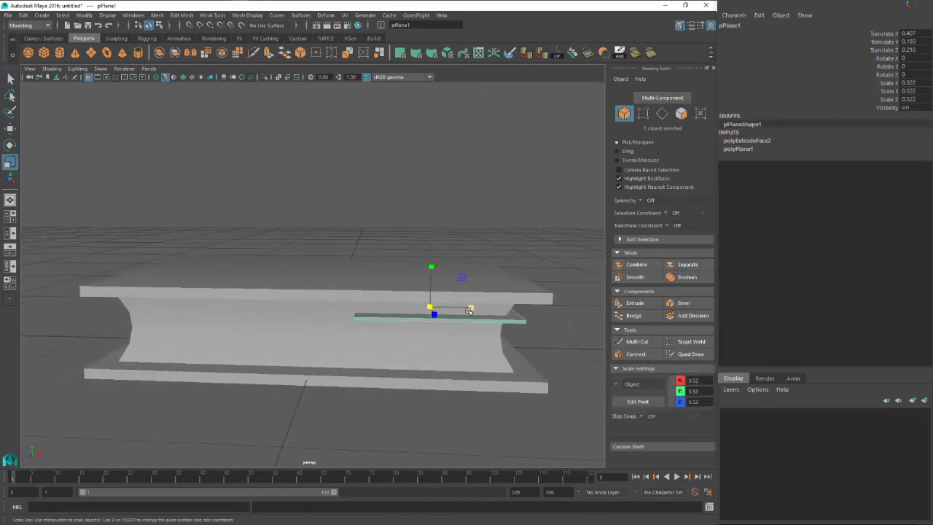
left_click_drag(470, 309, 451, 318)
key("w")
key("r")
key("w")
key("r")
key("w")
- Scale the sheet along Z to about 0.995 and move it to about Z 0.04
key("r")
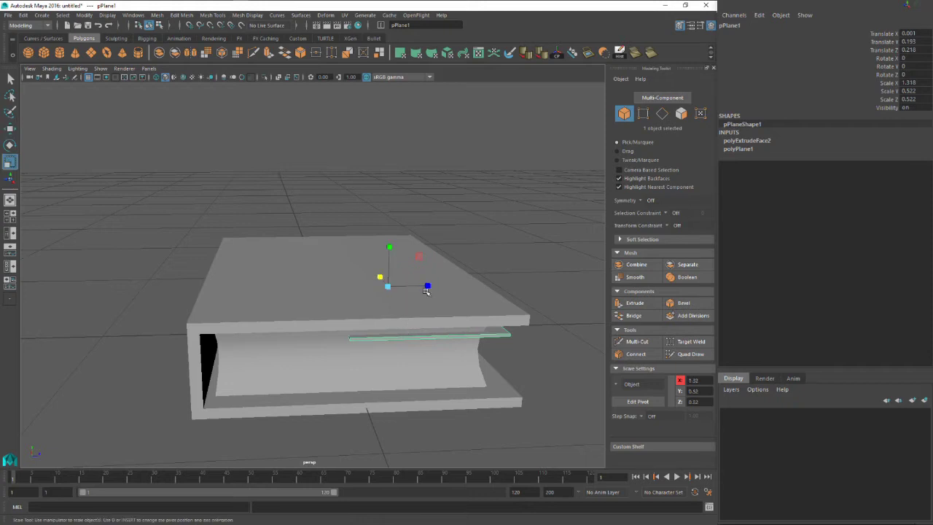
left_click_drag(428, 287, 283, 331)
key("w")
- Move the sheet's two spine-side corner vertex pairs inward along X, to about -0.63 and 0.63
right_click_drag(251, 263, 219, 268)
left_click_drag(183, 321, 203, 321)
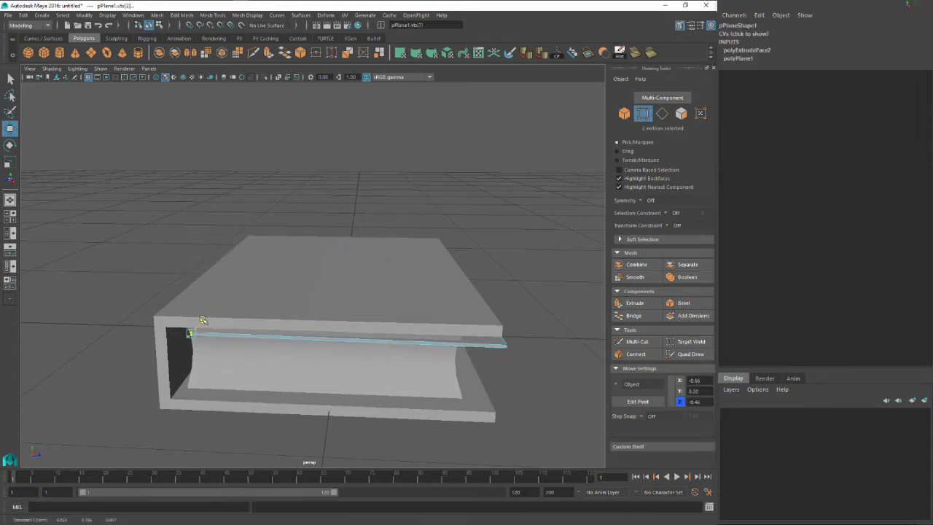
left_click_drag(203, 320, 262, 299, "alt")
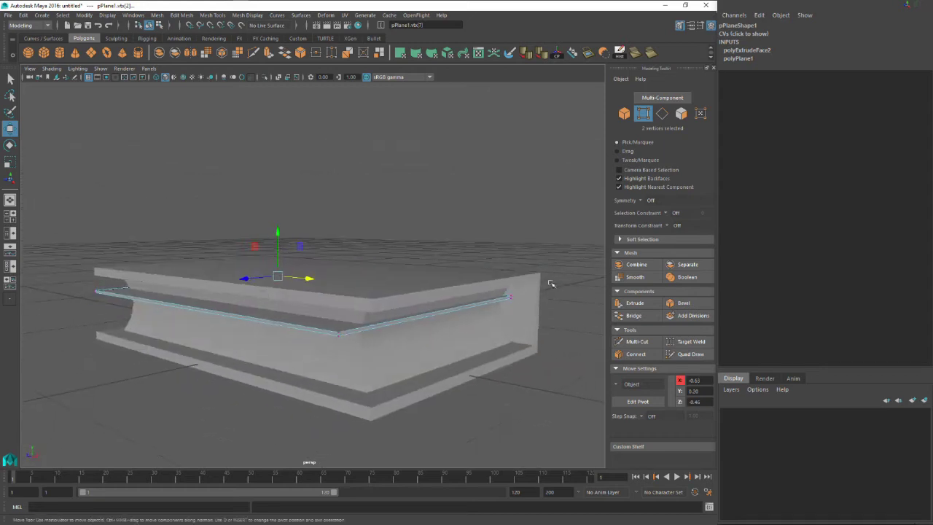
left_click_drag(499, 323, 553, 295)
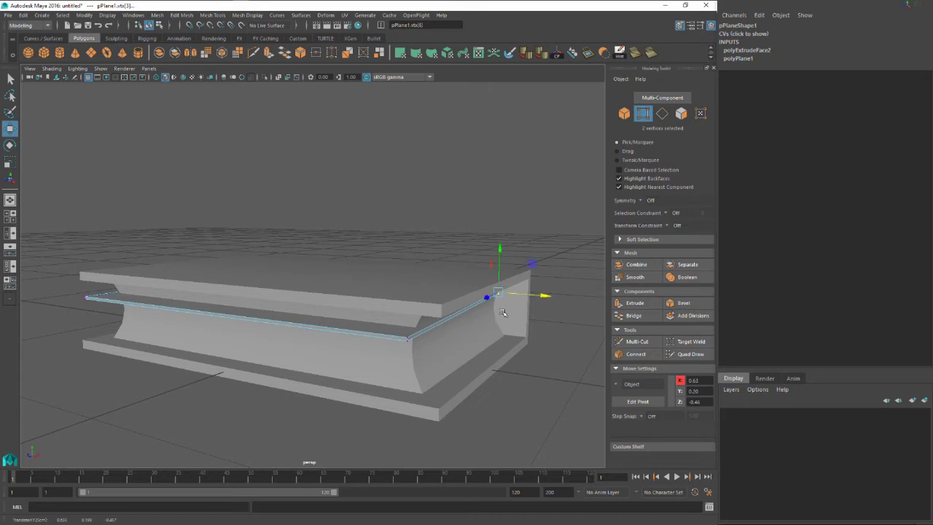
left_click_drag(501, 315, 473, 281, "alt")
- Cut diagonally across one fore-edge corner of the sheet with Multi-Cut
key("q")
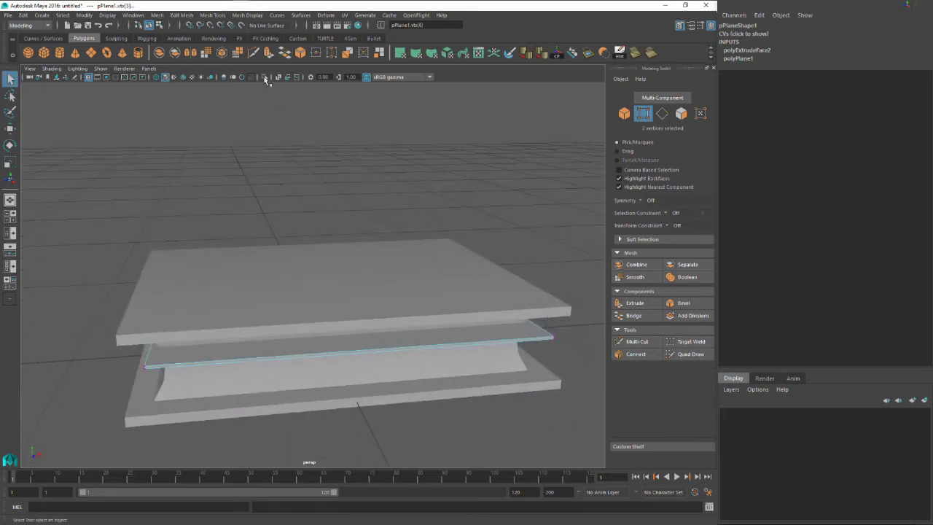
left_click(255, 54)
left_click_drag(469, 231, 503, 283, "alt")
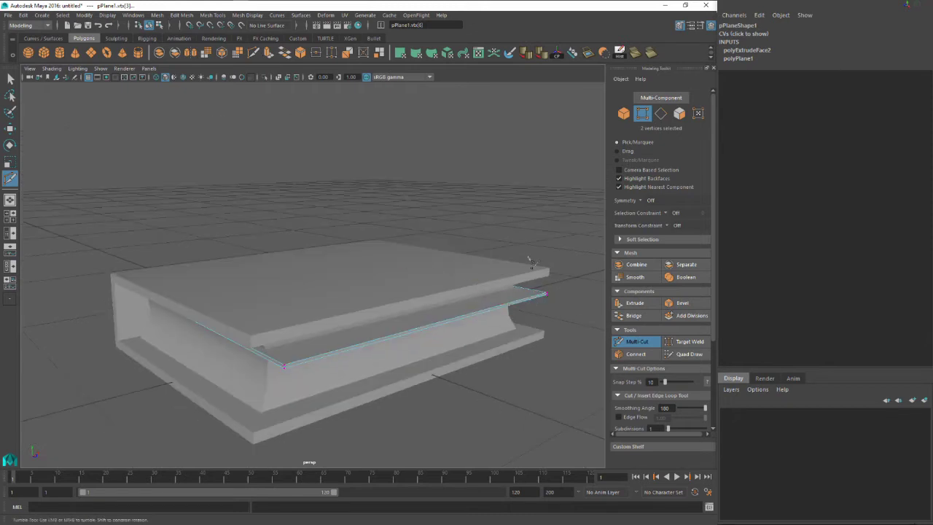
left_click_drag(515, 360, 556, 288)
- Lower the two outer vertices of the cut corner to bend it down, and return the sheet to object mode
key("q")
key("w")
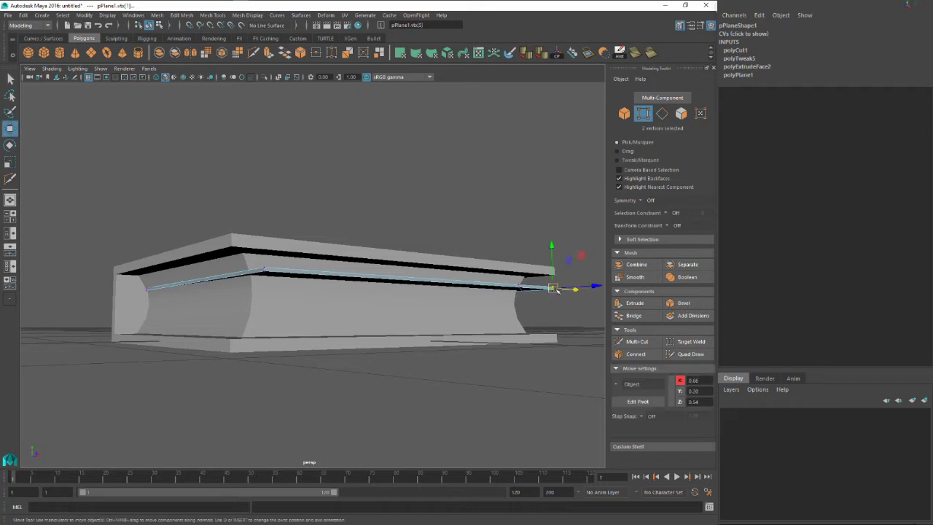
key("e")
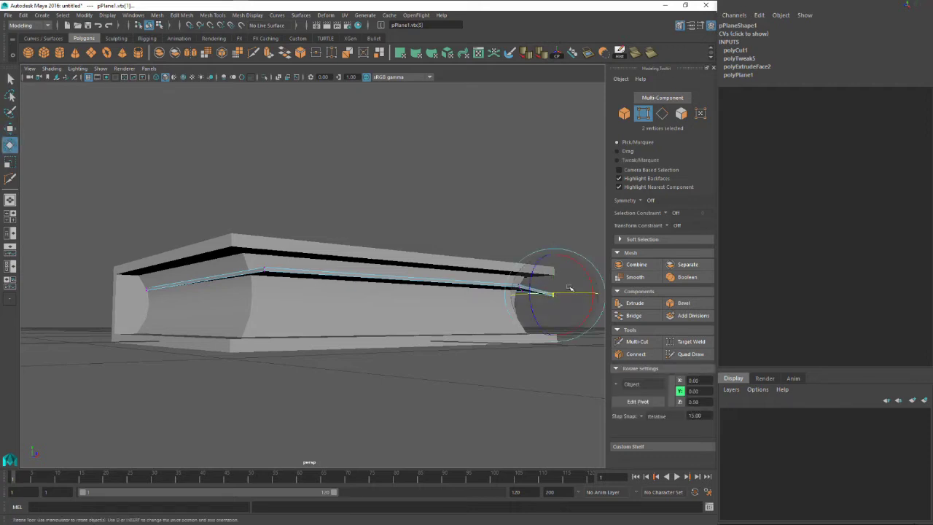
left_click_drag(569, 291, 490, 290, "alt")
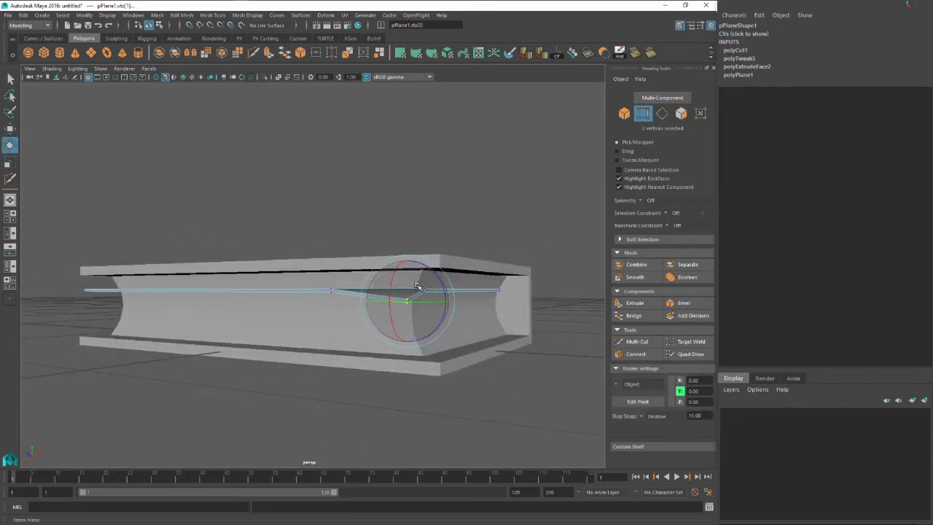
left_click_drag(417, 294, 437, 286, "alt")
key("q")
right_click_drag(437, 287, 452, 285, "shift")
key("F8")
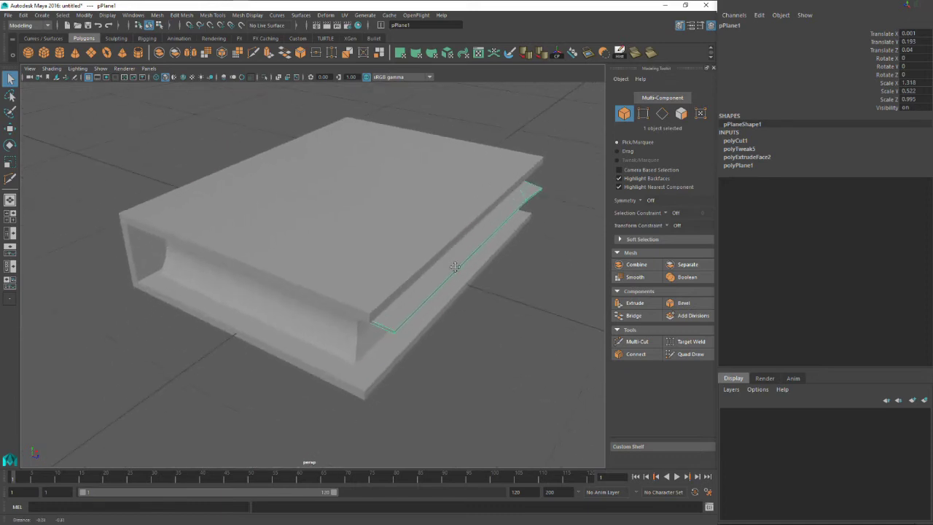
- Move the vertices of the sheet's other fore-edge corner inward along Z, and return to object mode
left_click_drag(420, 290, 429, 274, "alt")
right_click_drag(411, 293, 382, 277)
key("w")
left_click_drag(436, 313, 441, 312)
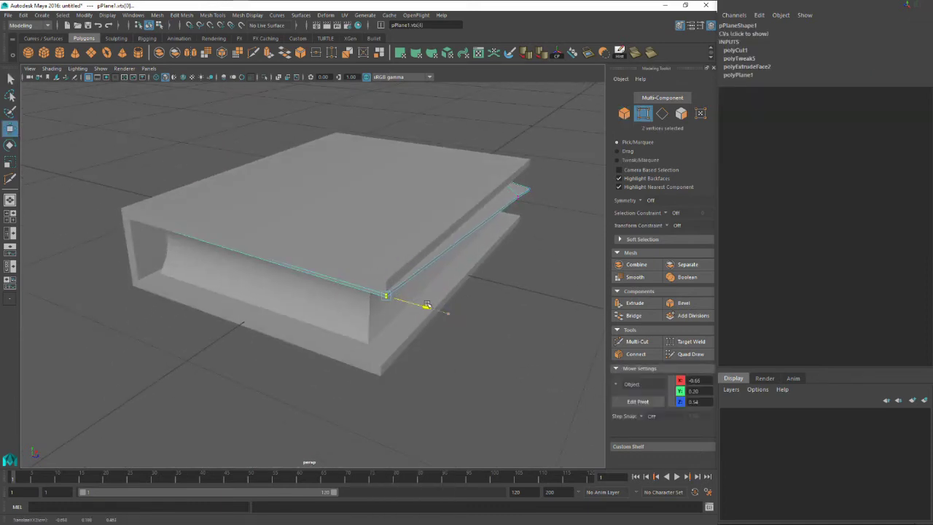
left_click_drag(510, 254, 498, 231, "alt")
left_click_drag(522, 200, 510, 244)
key("q")
right_click_drag(448, 250, 469, 240)
key("F8")
- Examine the loose sheet, its top face and its bent corner from several angles around the book
left_click_drag(427, 339, 488, 333, "alt")
left_click(528, 197)
left_click_drag(531, 201, 529, 230, "alt")
left_click_drag(445, 231, 421, 241, "alt")
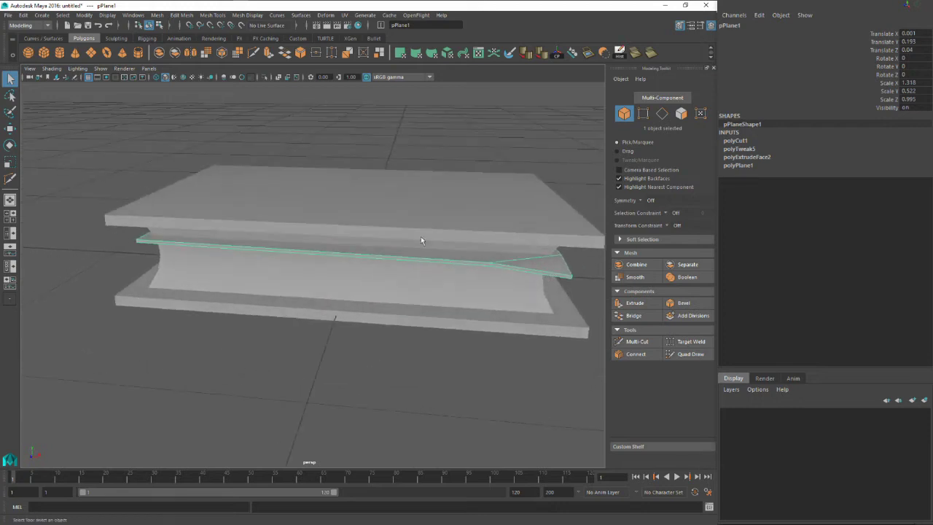
right_click_drag(535, 269, 539, 264)
left_click(503, 256)
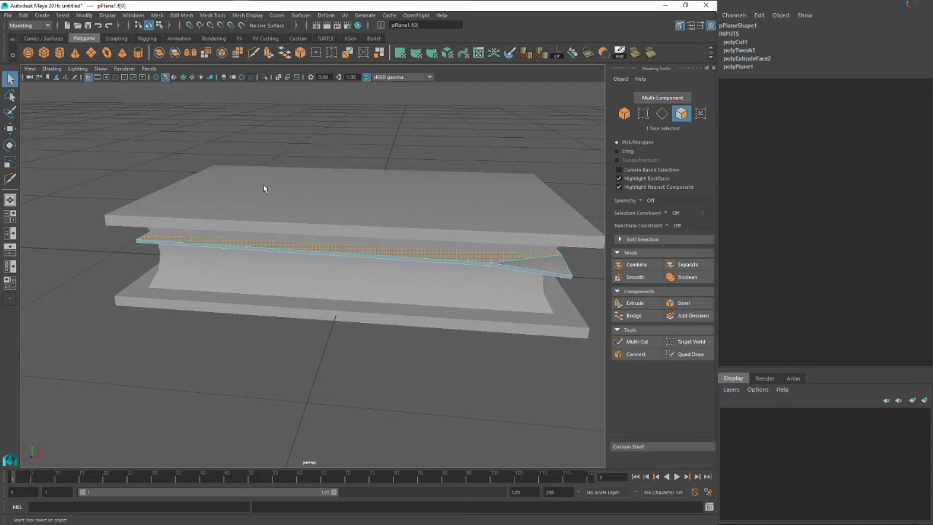
left_click_drag(249, 196, 410, 219, "alt")
right_click_drag(410, 216, 447, 217)
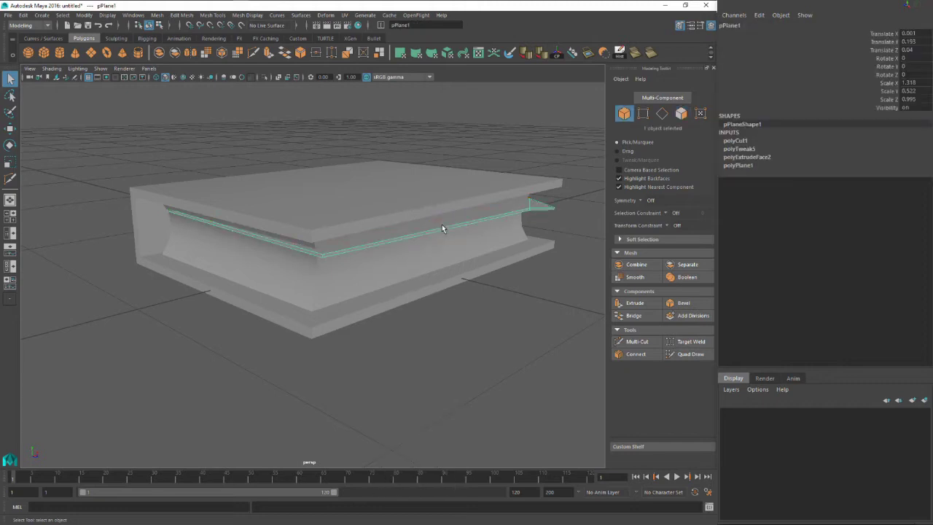
- Triangulate the loose sheet's mesh and return it to object mode
left_click(157, 15)
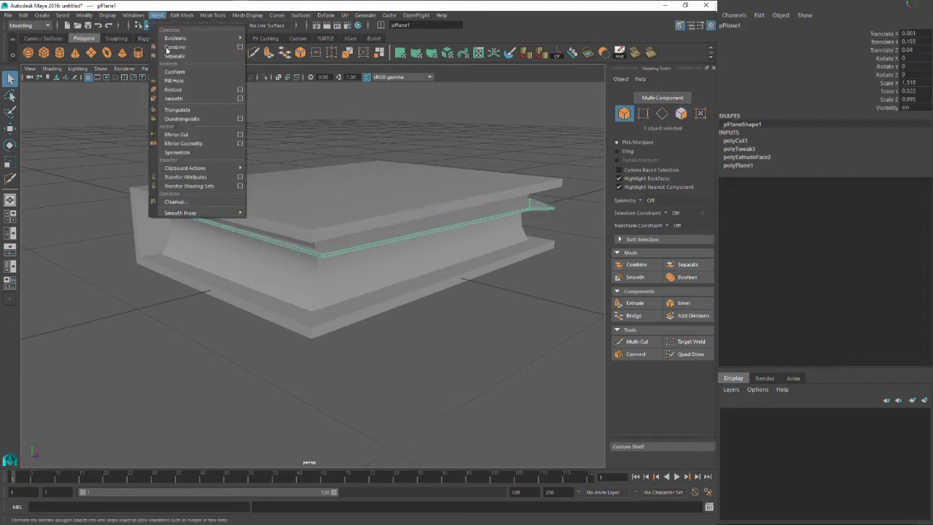
left_click(177, 109)
key("e")
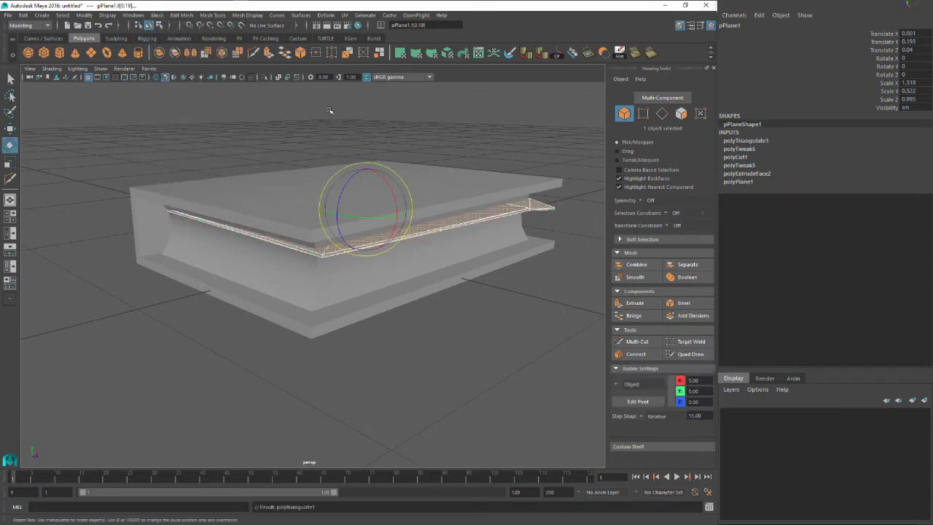
right_click_drag(455, 228, 493, 232)
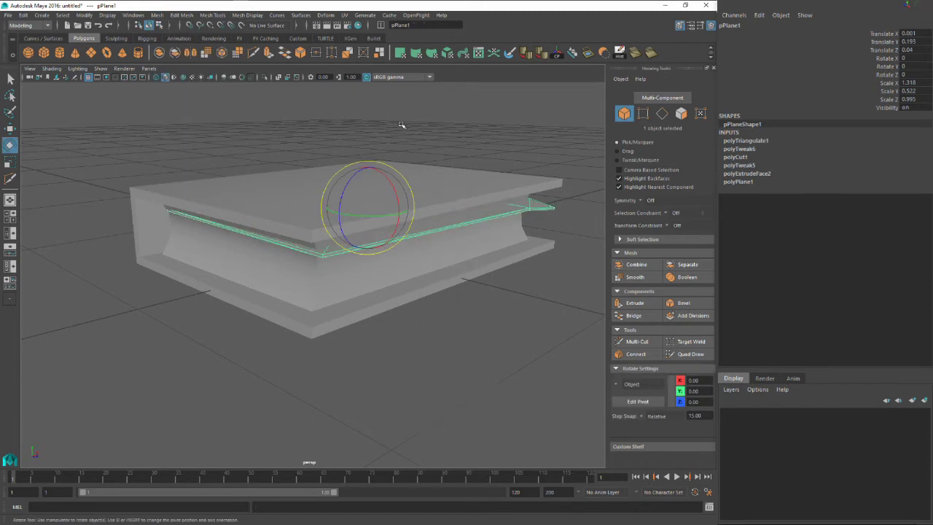
- Isolate the loose sheet in the view and quadrangulate its mesh
left_click(266, 77)
left_click_drag(364, 240, 408, 156, "alt")
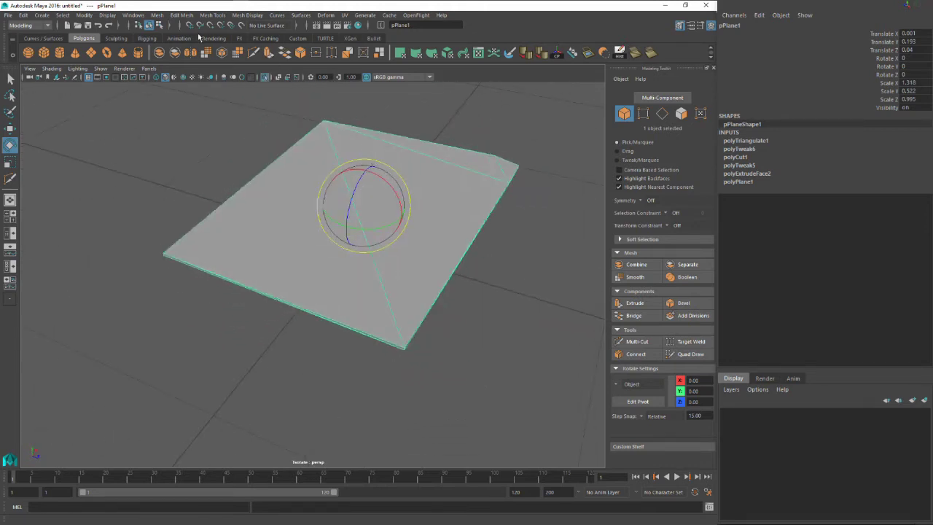
left_click(177, 16)
mouse_move(162, 16)
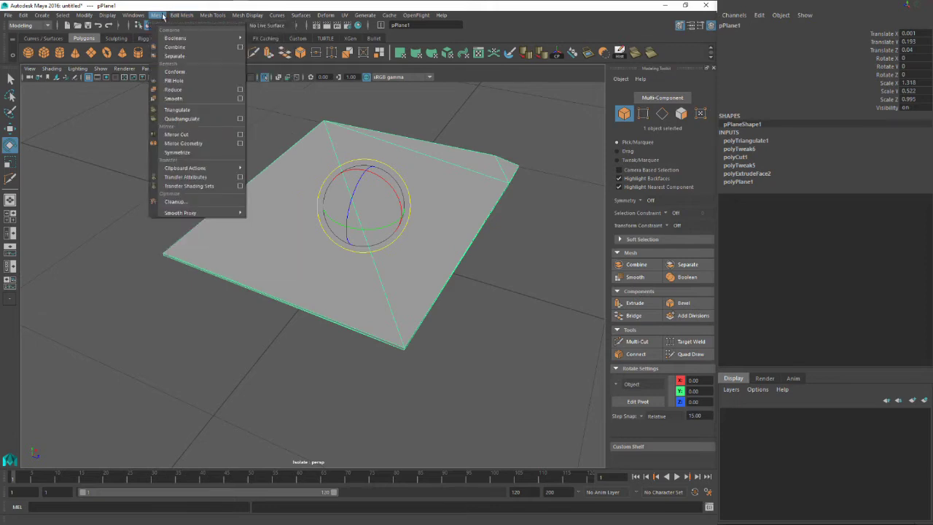
left_click(181, 118)
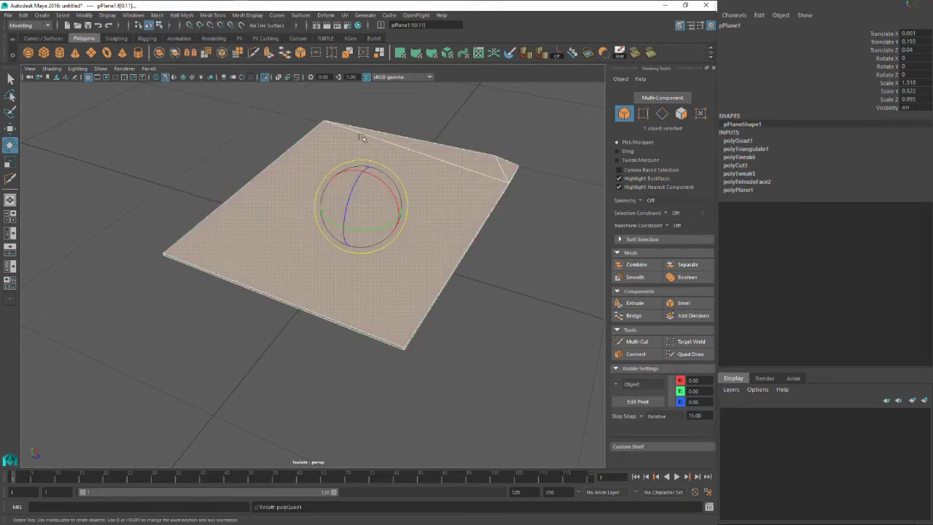
- Examine the isolated sheet's top face and bent corner from several angles, and show the whole book again
left_click_drag(394, 146, 387, 112, "alt")
left_click(500, 250)
left_click_drag(453, 177, 474, 239, "alt")
left_click(466, 203)
left_click(527, 228)
left_click_drag(527, 229, 500, 212, "alt")
left_click(541, 248)
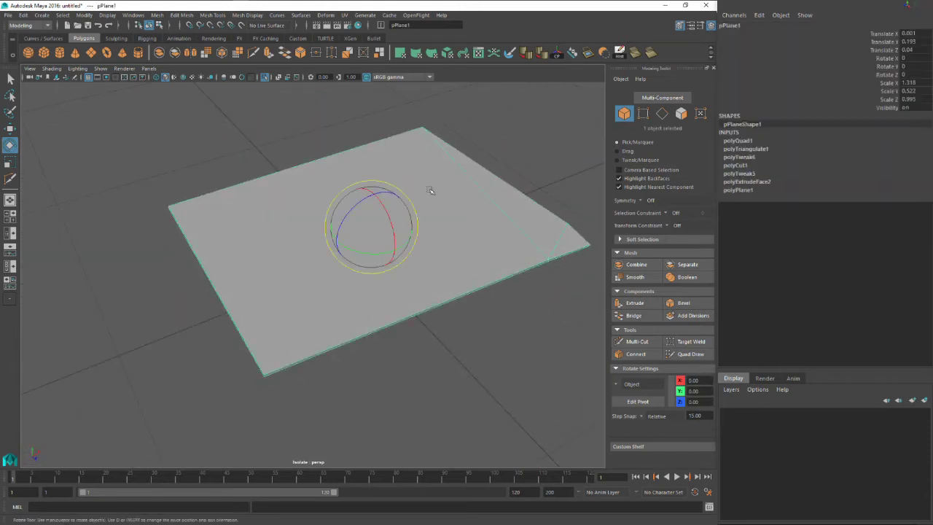
left_click_drag(435, 203, 412, 197, "alt")
left_click_drag(492, 231, 472, 238, "alt")
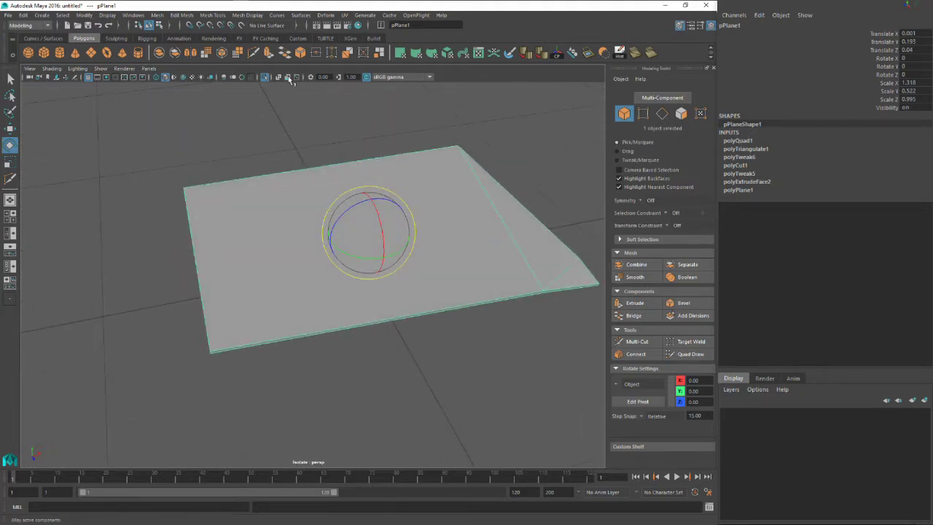
left_click(267, 78)
left_click_drag(390, 160, 414, 150, "alt")
left_click_drag(452, 185, 399, 195, "alt")
left_click(299, 177)
left_click_drag(300, 179, 370, 198, "alt")
middle_click_drag(275, 188, 341, 176, "alt")
left_click_drag(343, 178, 299, 191, "alt")
- Move the middle face loop of the spine slightly outward along Z to round the spine, and return to object mode
right_click_drag(299, 191, 298, 208)
left_click(298, 208)
mouse_move(299, 208)
left_mouse_down("alt")
mouse_move(287, 202)
mouse_move(316, 202)
left_mouse_up("alt")
scroll(317, 202, "up", 2)
left_click(379, 313)
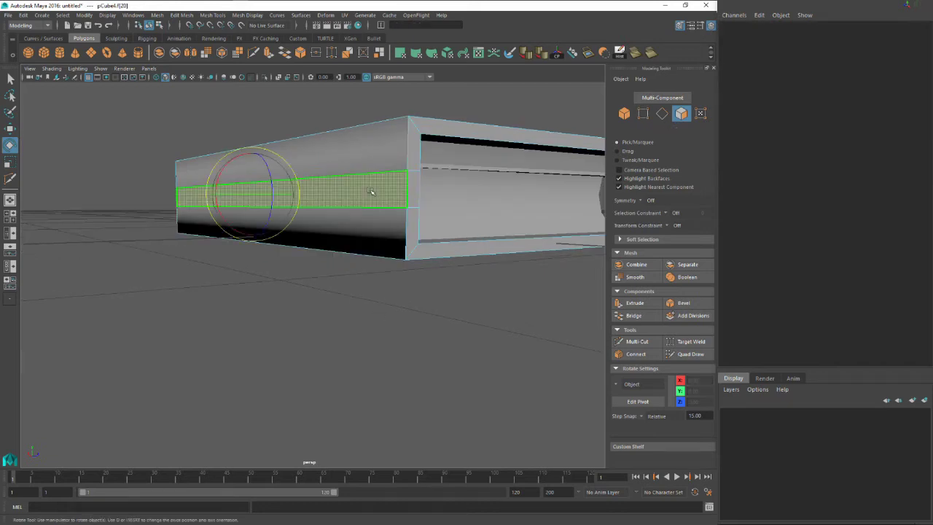
left_click(371, 193)
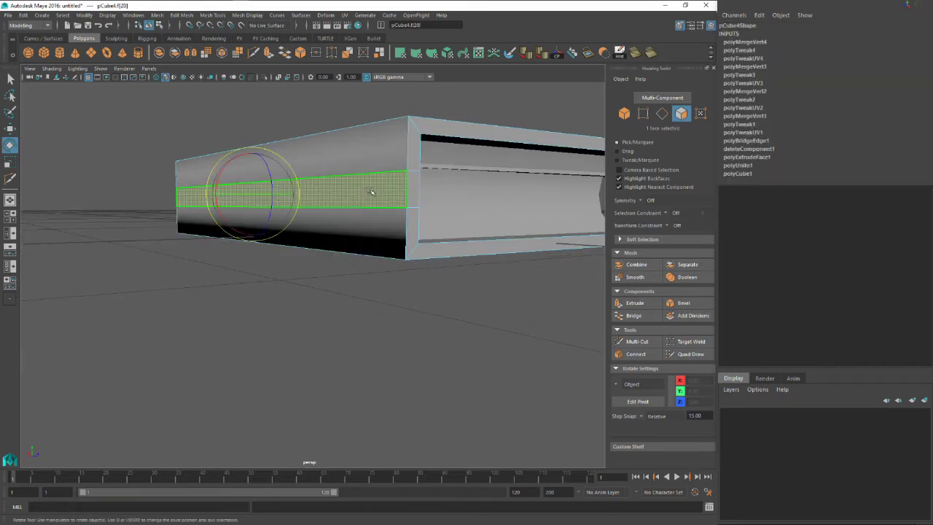
double_click(413, 187)
left_click_drag(413, 186, 255, 154, "alt")
key("r")
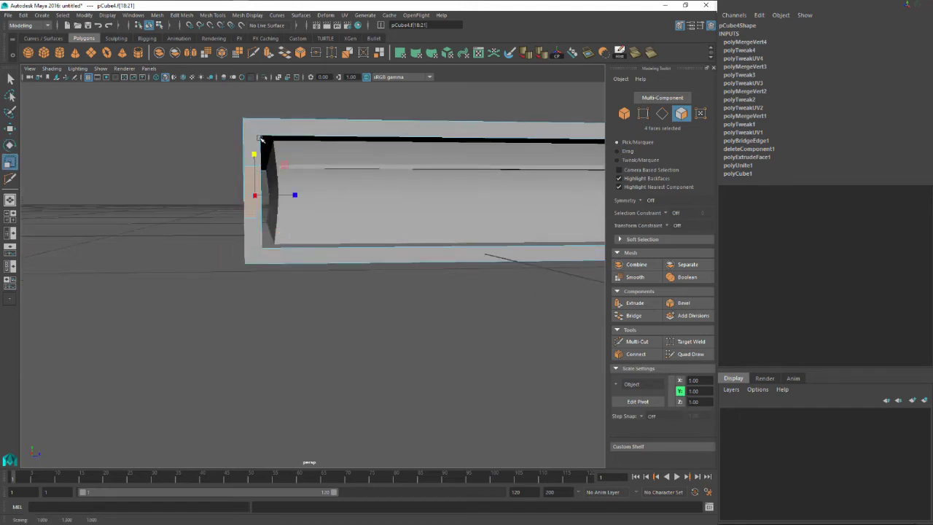
key("w")
left_click_drag(297, 196, 292, 194)
left_click_drag(293, 194, 285, 199, "alt")
key("q")
right_click_drag(331, 192, 352, 178)
- Harden the long lower outer edge of the book's spine
left_click_drag(352, 183, 318, 221, "alt")
right_click(414, 213)
left_click(457, 200)
right_click_drag(318, 219, 319, 208)
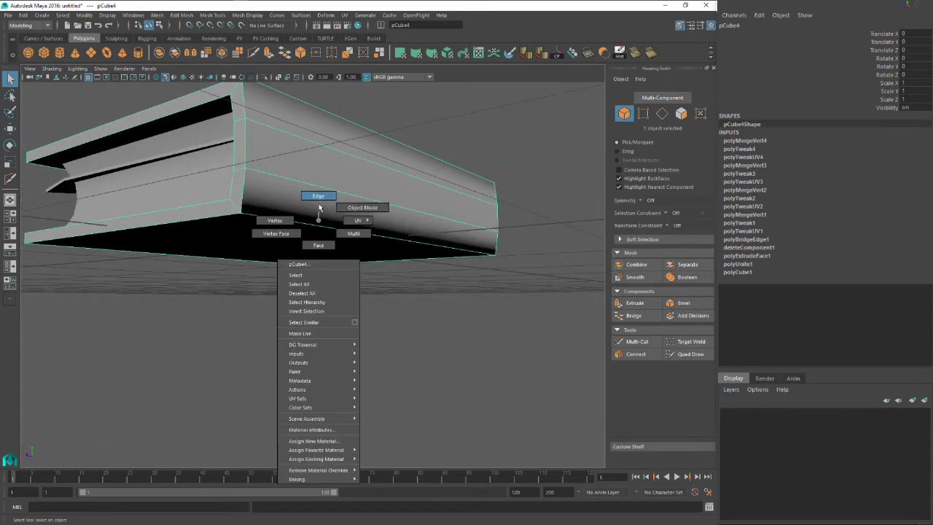
left_click(316, 225)
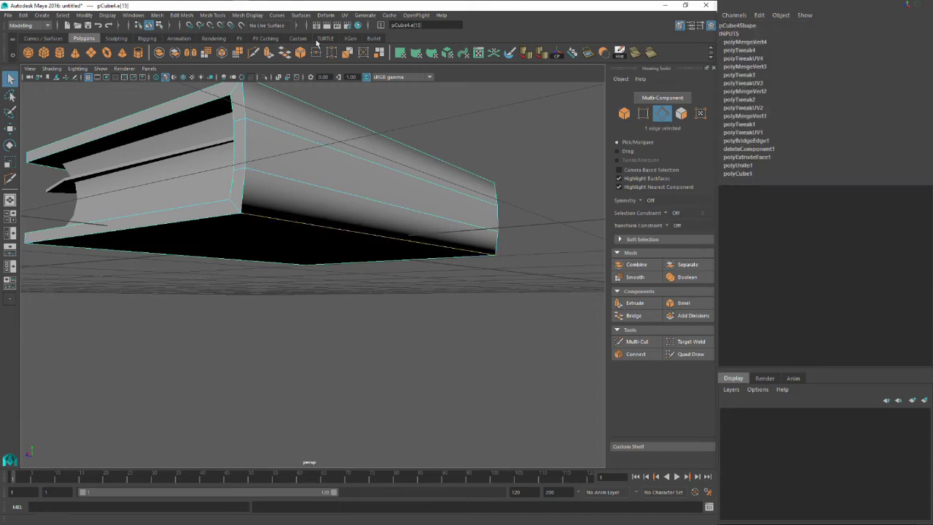
left_click(302, 18)
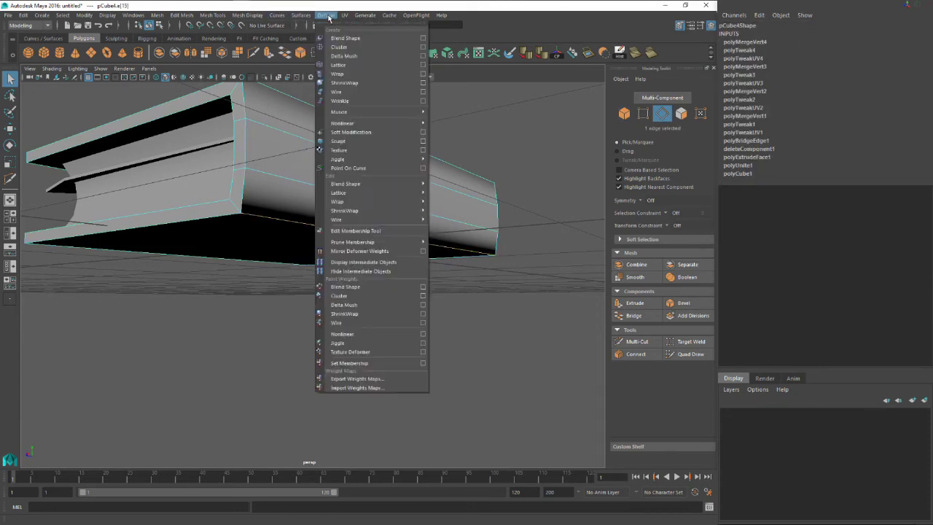
mouse_move(347, 18)
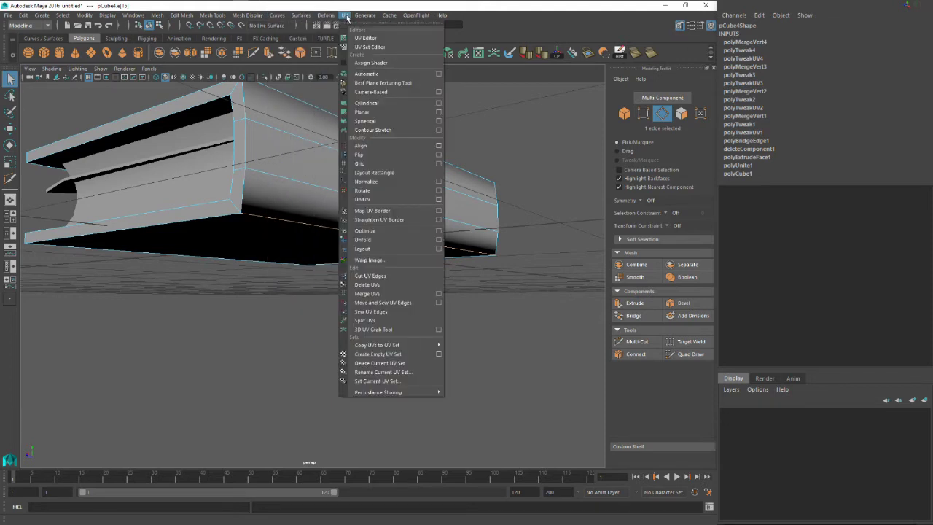
left_click(347, 17)
left_click(304, 17)
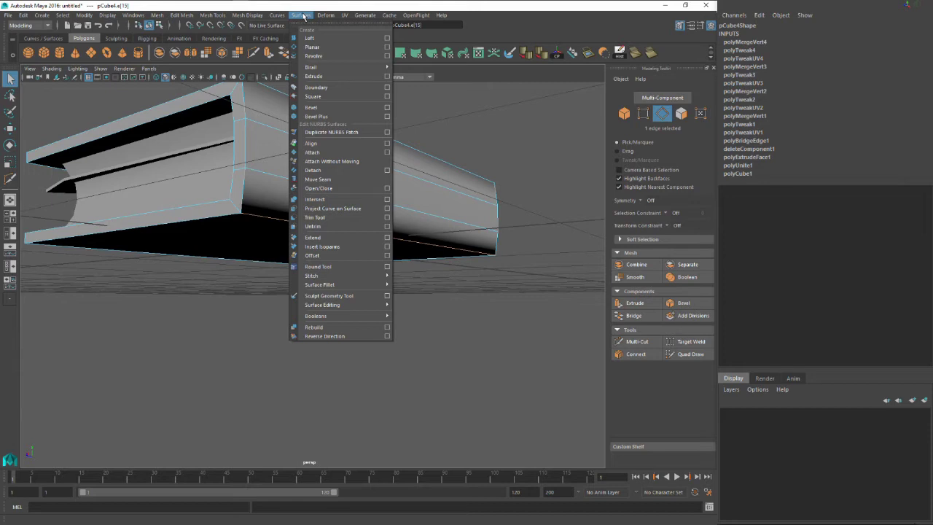
mouse_move(249, 16)
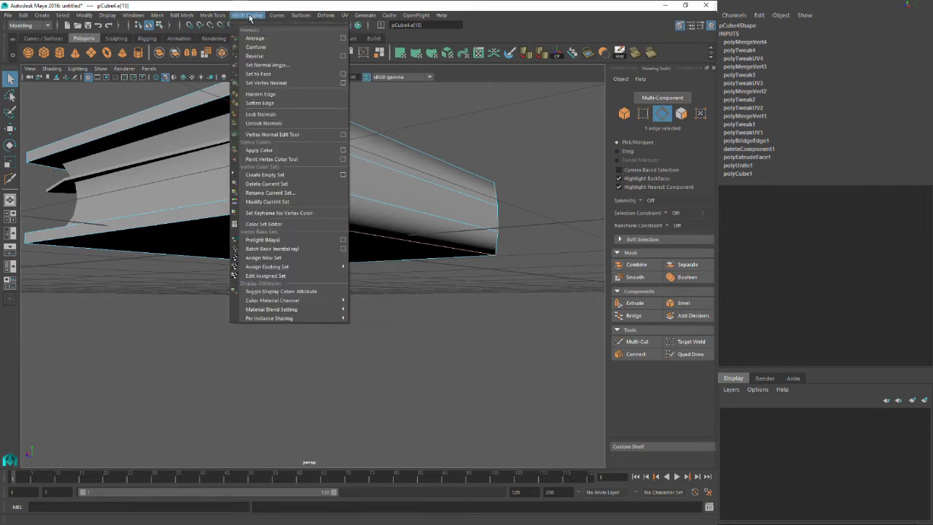
left_click(257, 98)
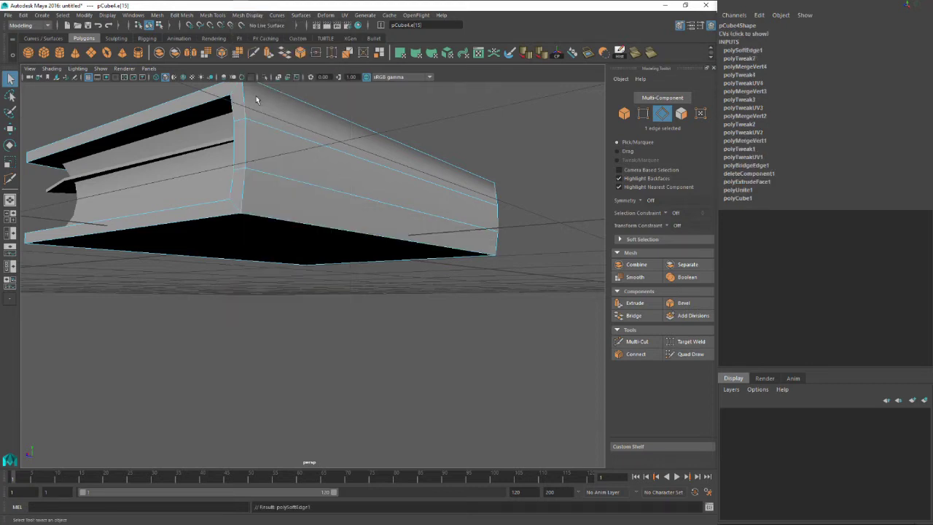
- Harden the long upper outer edge of the book's spine
mouse_move(339, 175)
left_mouse_down("alt")
mouse_move(343, 191)
mouse_move(332, 178)
left_mouse_up("alt")
left_click(332, 178)
left_click(247, 15)
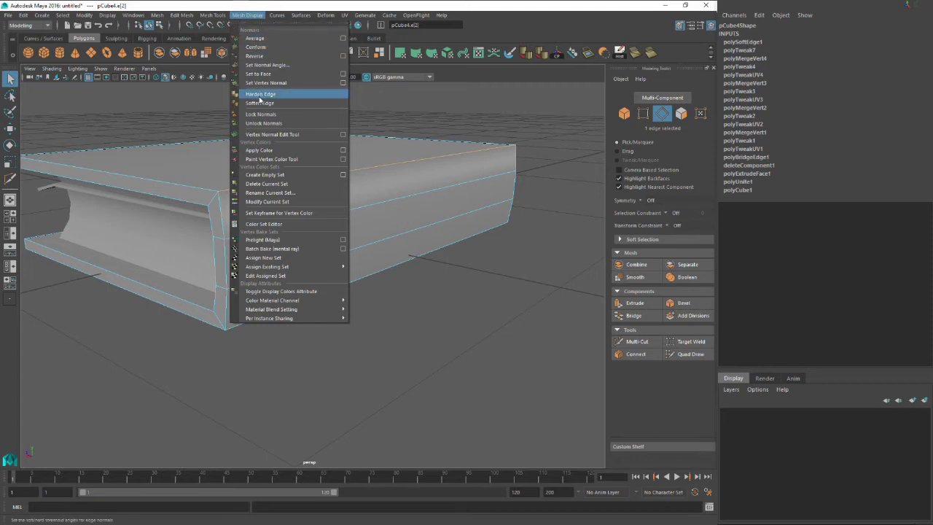
left_click(258, 95)
- Try softening the spine's long upper edge to compare its shading, and undo the softening
left_click(257, 15)
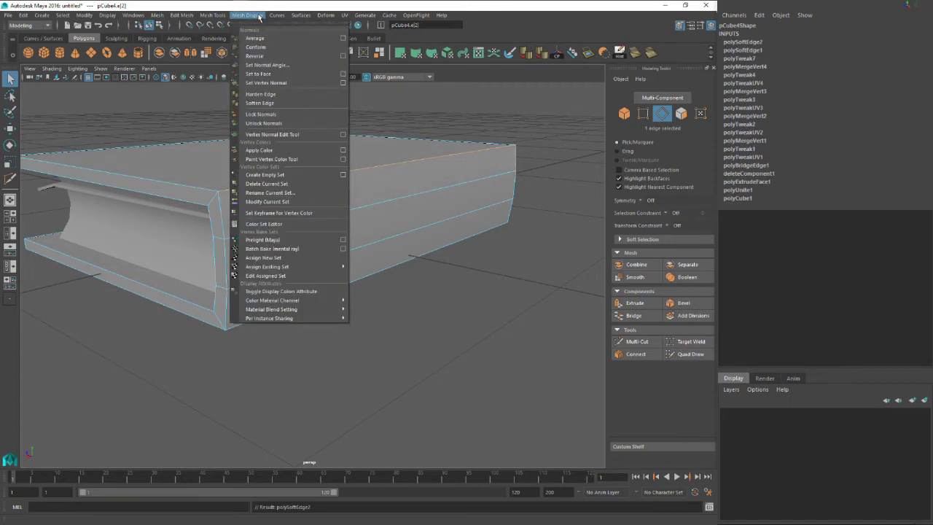
left_click(261, 102)
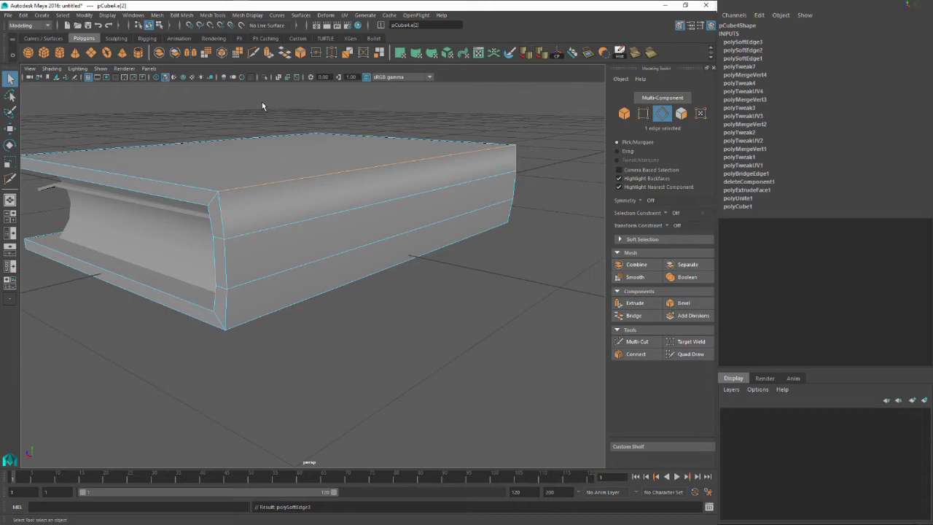
left_click(509, 121)
left_click_drag(509, 122, 501, 168, "alt")
right_click_drag(458, 167, 500, 152)
mouse_move(473, 197)
left_mouse_down("alt")
mouse_move(497, 196)
mouse_move(466, 171)
mouse_move(481, 198)
left_mouse_up("alt")
key("ctrl+z")
key("ctrl+z")
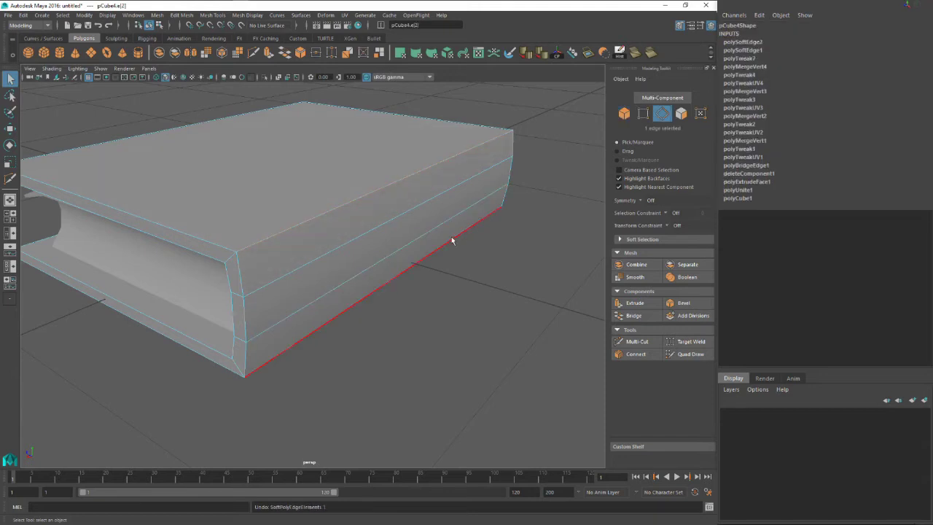
- Return the cover to object mode and examine the book from its open sides and from above
left_click_drag(330, 250, 370, 235, "alt")
right_click_drag(369, 234, 411, 206)
left_click_drag(467, 250, 490, 263, "alt")
left_click(429, 289)
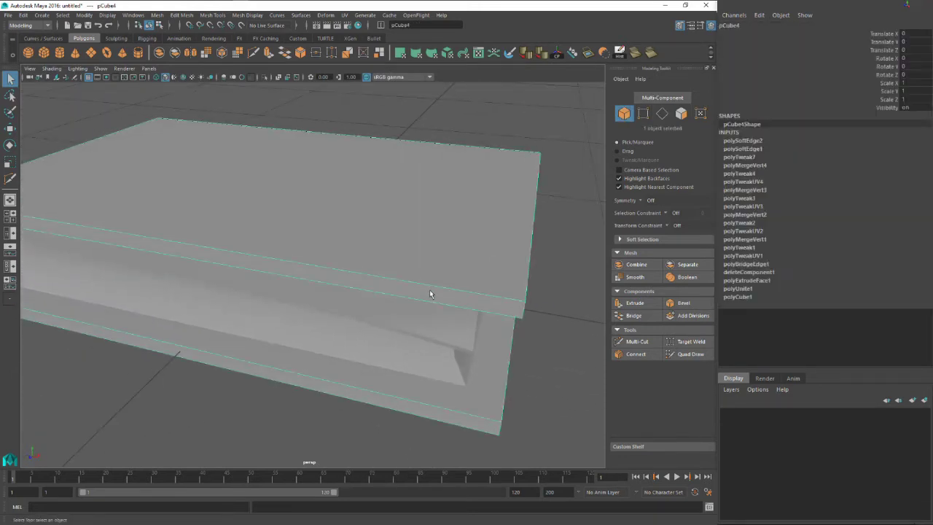
left_click_drag(429, 290, 454, 276, "alt")
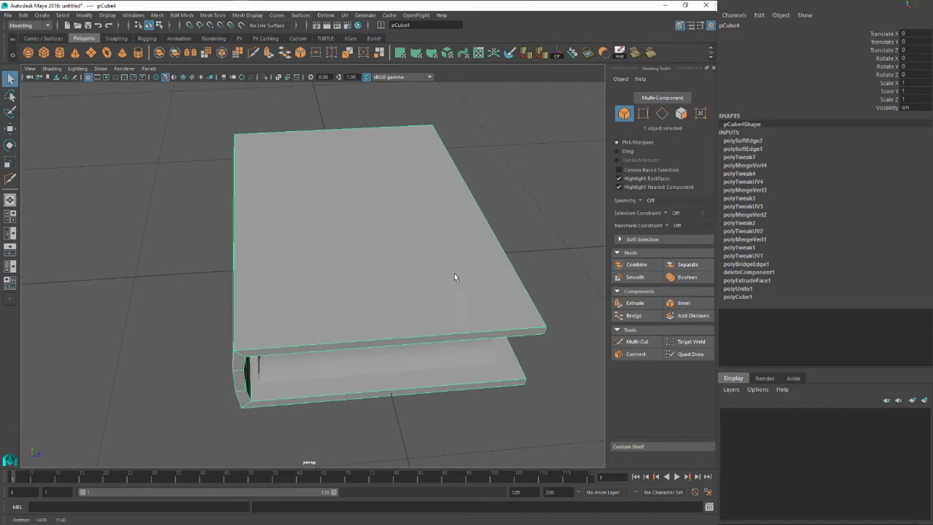
- Try extruding only the front cover's outer face and scaling it inward to form a border, and undo the extrusion
right_click(373, 222)
left_click(372, 245)
left_click(374, 214)
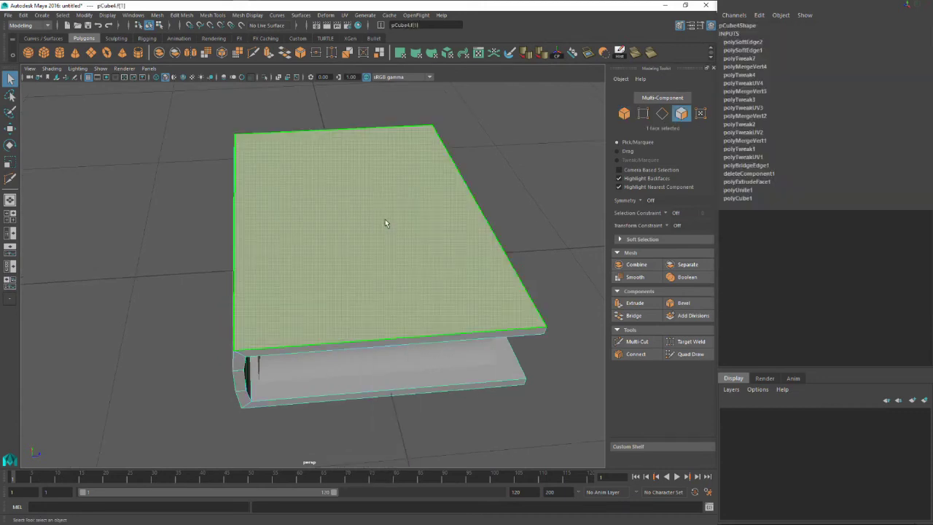
left_click_drag(401, 222, 422, 243, "alt")
left_click(252, 111)
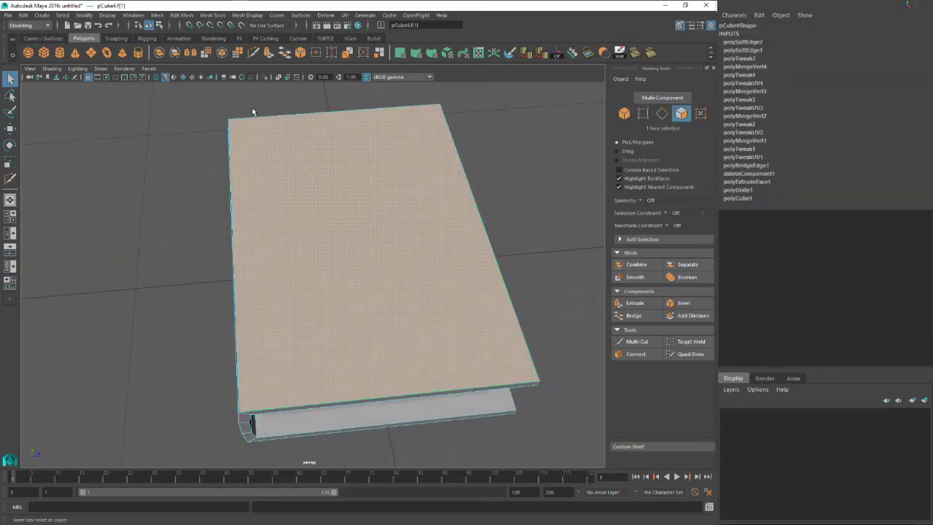
left_click(268, 53)
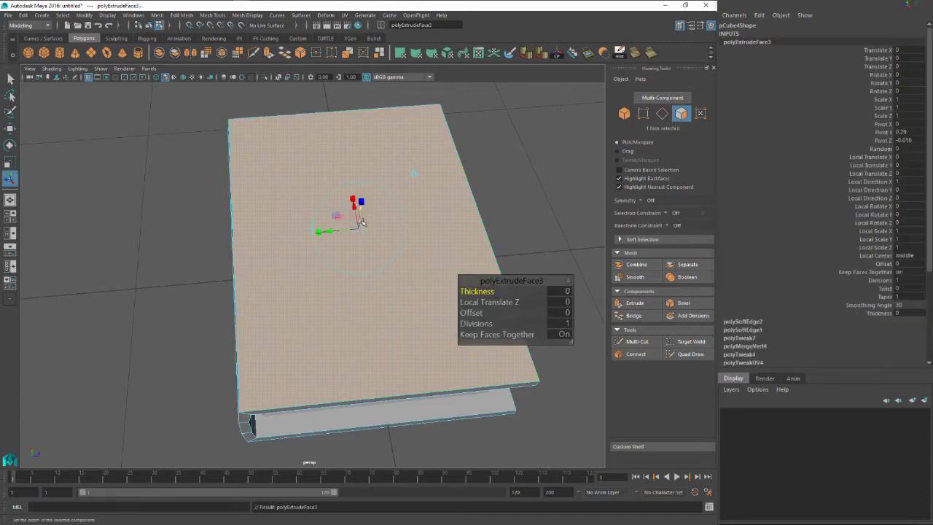
key("r")
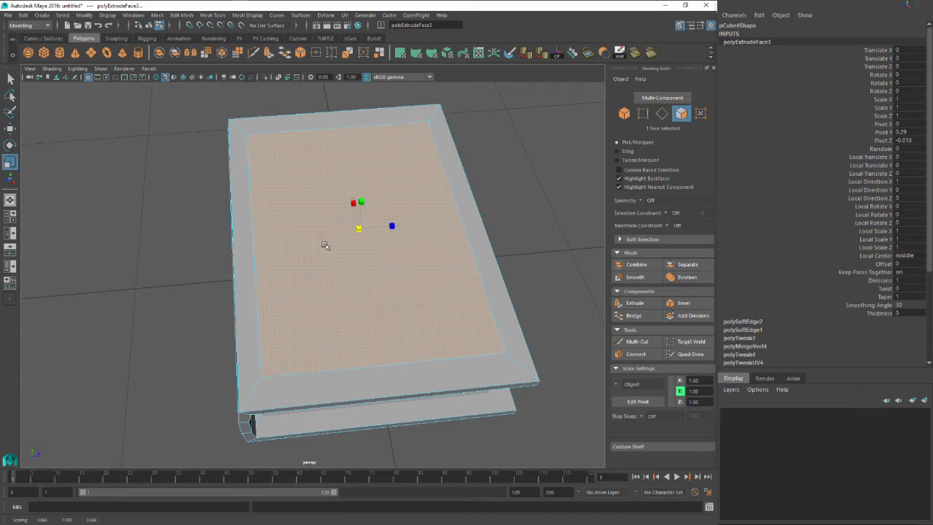
left_click_drag(325, 246, 311, 224, "alt")
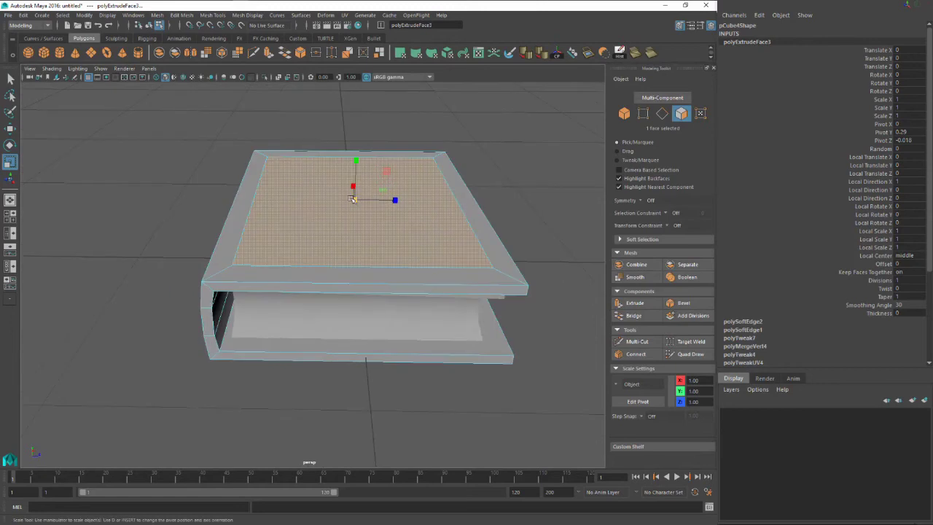
left_click_drag(352, 198, 377, 179)
key("ctrl+z")
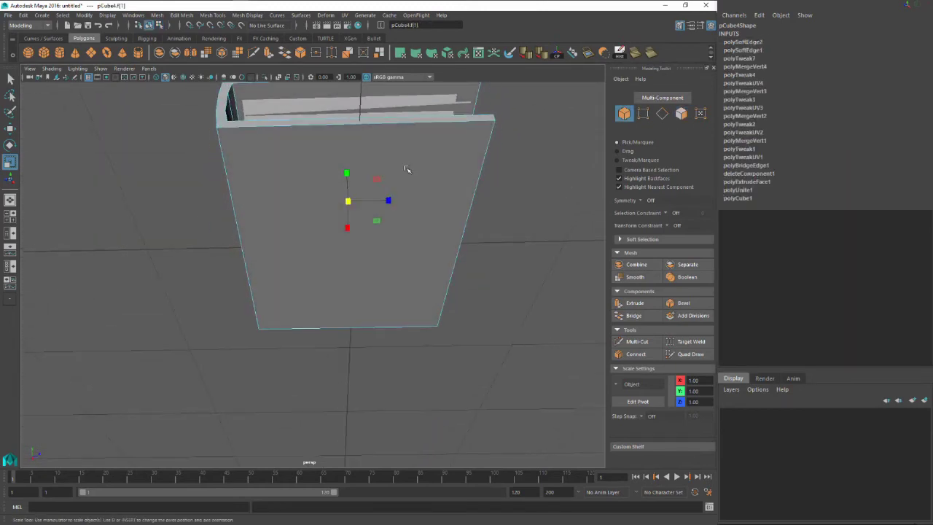
key("ctrl+z")
- Extrude the outer faces of both covers together and scale them inward to about 0.85 by 0.815 to form borders
mouse_move(399, 170)
right_mouse_down()
mouse_move(419, 167)
mouse_move(398, 179)
mouse_move(399, 170)
right_mouse_up()
left_click_drag(400, 171, 332, 199, "alt")
left_click(377, 196, "shift")
left_click(268, 56)
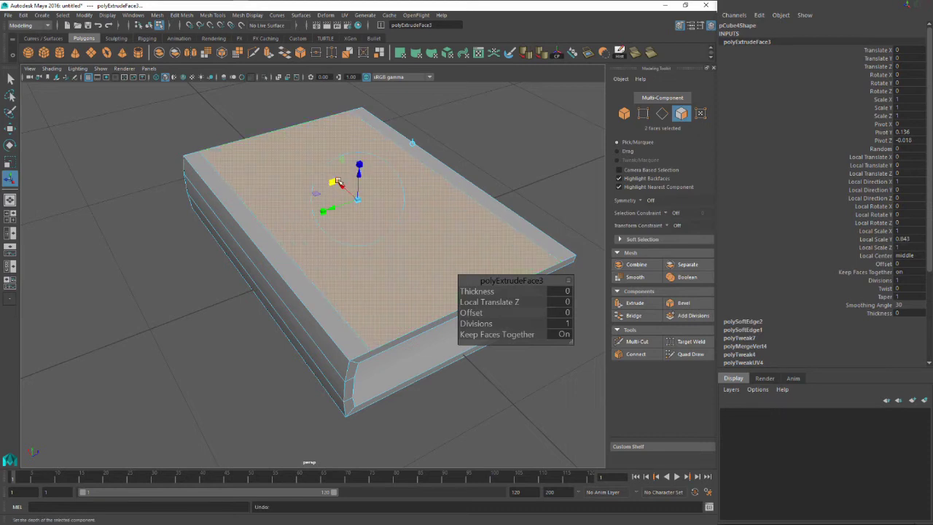
left_click_drag(337, 182, 375, 190, "alt")
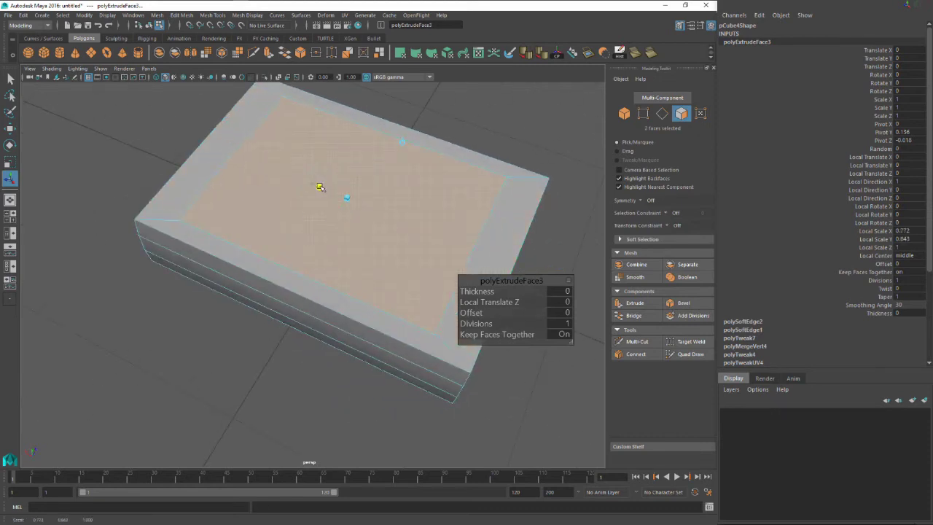
left_click_drag(329, 194, 351, 185, "alt")
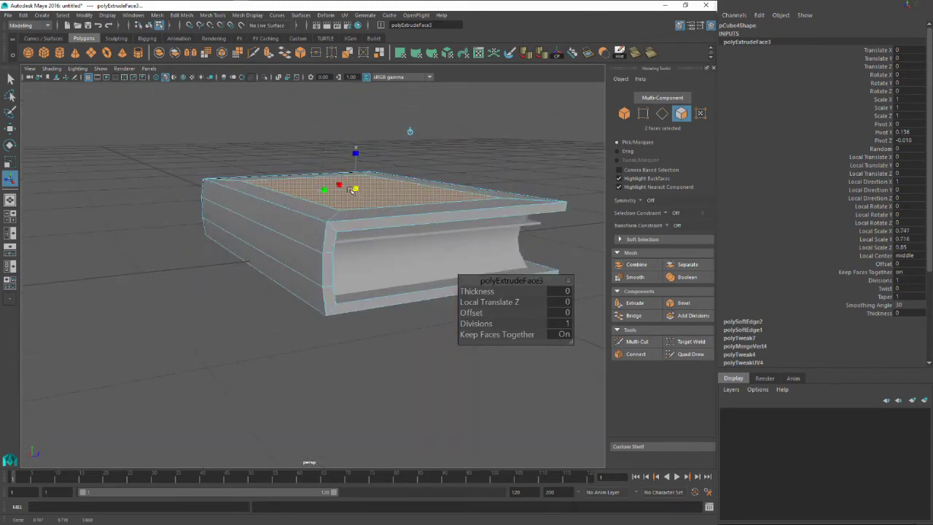
left_click_drag(355, 189, 358, 187, "alt")
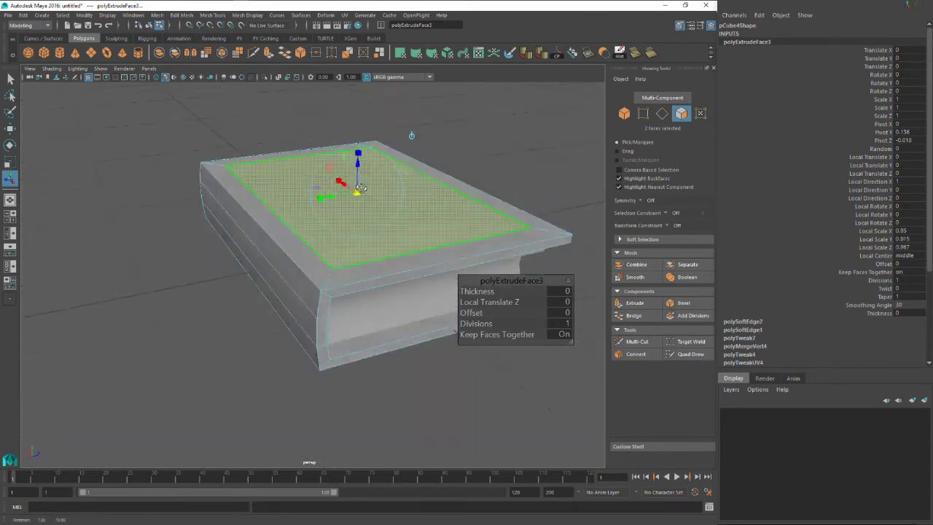
- Try scaling the two inset cover faces vertically to sink the panels, and undo the scaling
key("r")
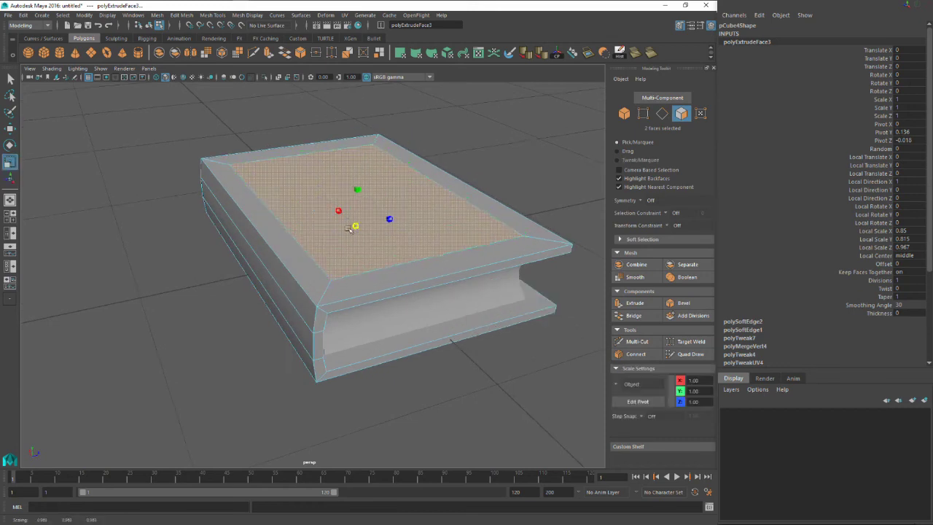
left_click_drag(334, 238, 327, 202, "alt")
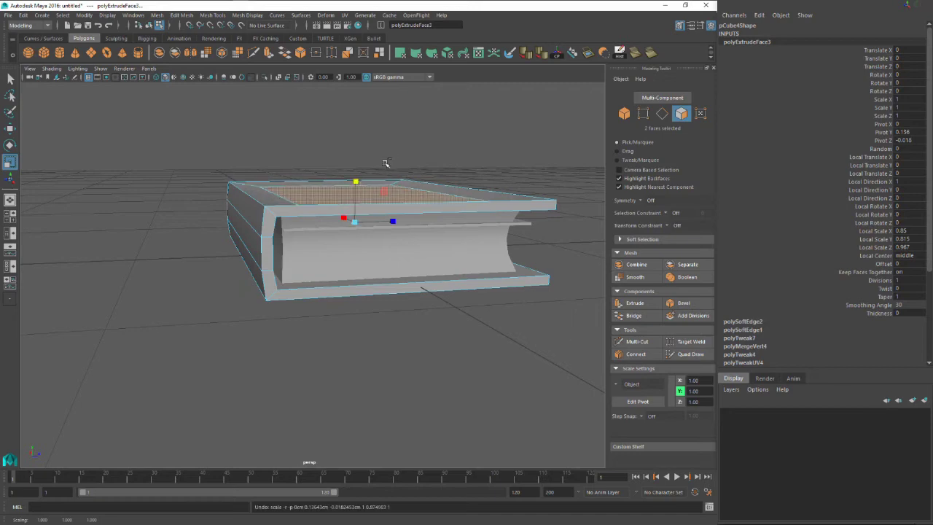
left_click_drag(376, 165, 302, 118, "alt")
- Extrude both inset cover faces again, scale them inward to about 0.93 and sink them about 0.01 into the covers
left_click(268, 52)
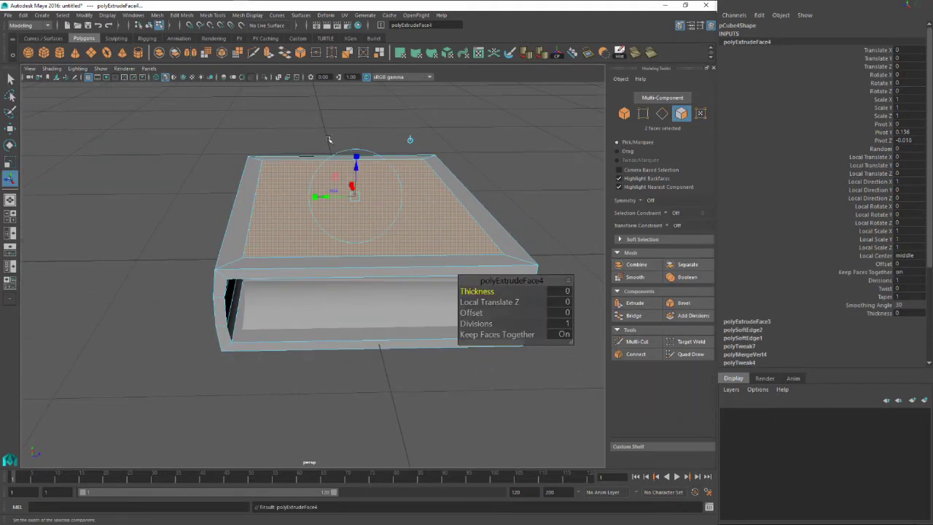
left_click_drag(328, 168, 358, 164, "alt")
mouse_move(370, 182)
left_mouse_down("alt")
mouse_move(371, 135)
mouse_move(332, 148)
mouse_move(355, 192)
left_mouse_up("alt")
right_click_drag(356, 191, 399, 186, "alt")
left_click_drag(331, 188, 354, 179)
left_click_drag(304, 155, 309, 155)
left_click_drag(308, 155, 218, 173, "alt")
left_click_drag(369, 205, 367, 164)
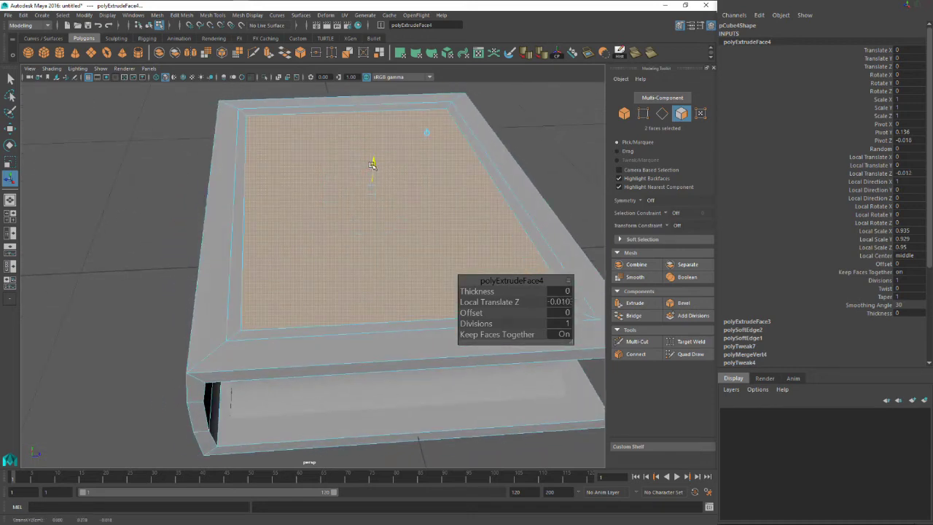
right_click_drag(448, 121, 471, 110)
scroll(470, 153, "down", 5)
left_click_drag(469, 153, 405, 145, "alt")
left_click(403, 239)
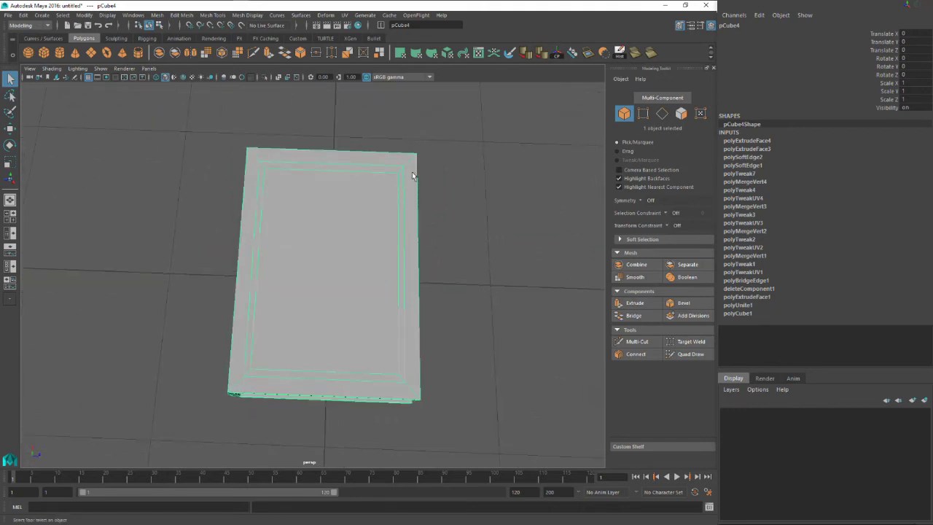
- Create a cube, flatten it to a scale of about 0.314 by 0.051 by 0.273 and place it at the front cover's outer corner
left_click(45, 54)
left_click_drag(312, 214, 390, 182, "alt")
key("r")
key("w")
key("r")
left_click_drag(355, 139, 315, 183)
key("f")
left_click_drag(269, 218, 284, 193, "alt")
scroll(285, 206, "down", 5)
key("w")
left_click_drag(270, 273, 320, 305)
- Reposition the four vertices on the small block's inner side over the cover corner
right_click_drag(354, 284, 310, 268)
left_click_drag(348, 173, 452, 371)
left_click_drag(382, 284, 416, 266)
left_click_drag(413, 353, 413, 353)
left_click_drag(409, 331, 393, 324, "alt")
left_click_drag(343, 273, 344, 273)
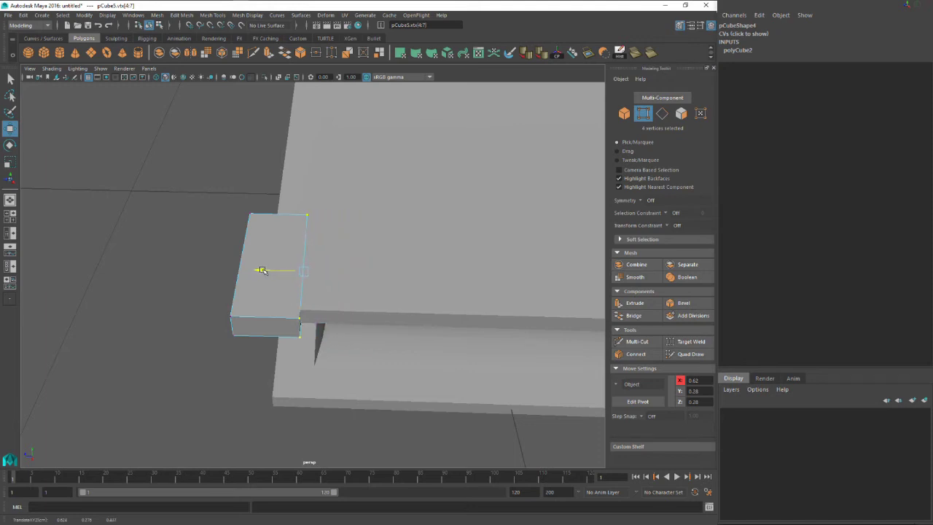
- Cut a centred edge loop across the small corner block with Multi-Cut
left_click_drag(270, 270, 215, 197, "alt")
key("q")
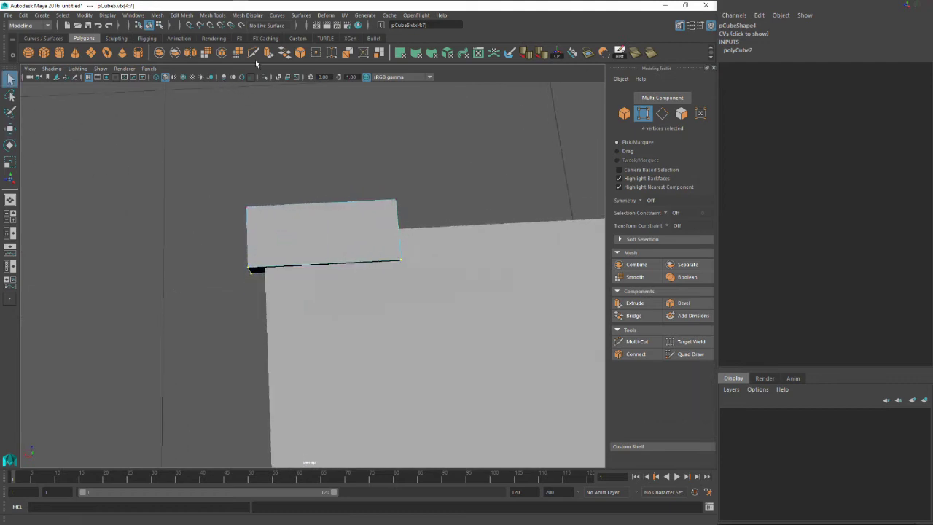
left_click(254, 55)
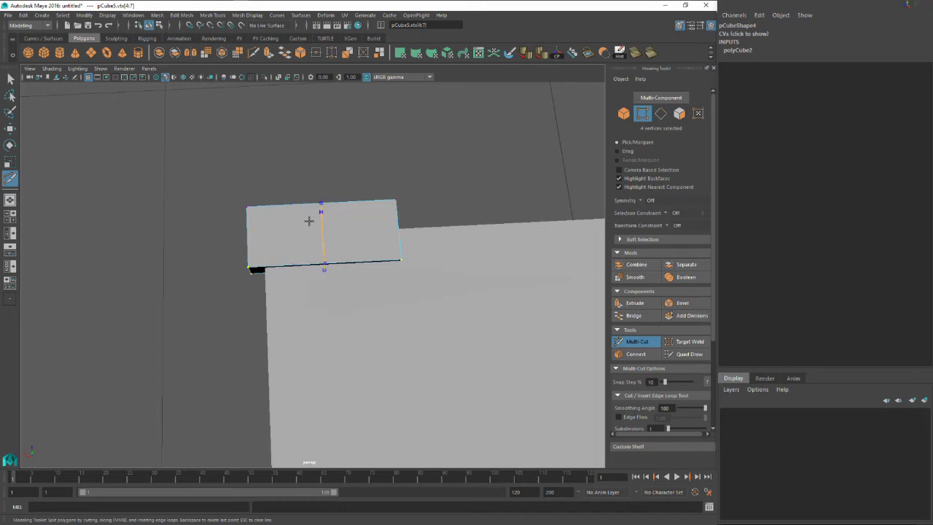
left_click(303, 224, "ctrl+shift")
left_click_drag(302, 258, 319, 243, "alt")
key("q")
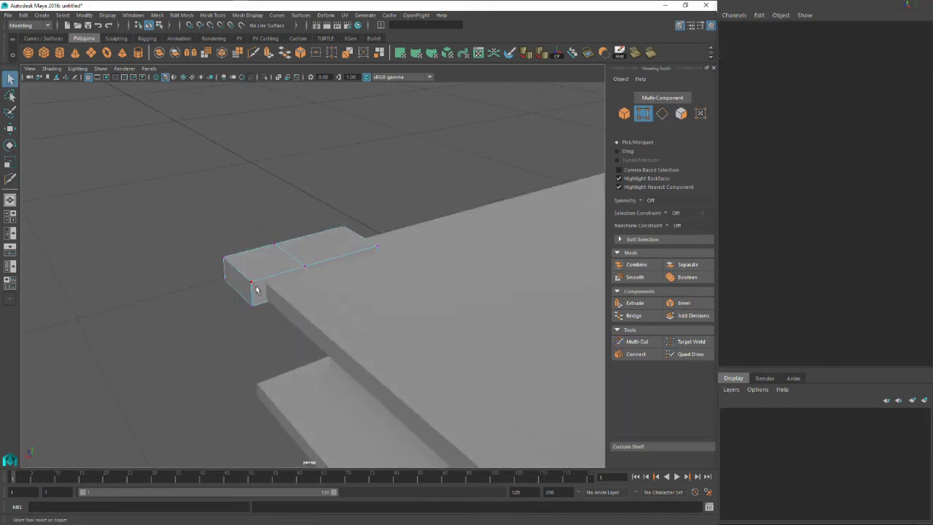
- Extrude the side face of the block's outer half along the cover's edge to form an L-shaped corner piece
right_click_drag(256, 257, 254, 286)
left_click(255, 287)
left_click_drag(254, 287, 326, 271, "alt")
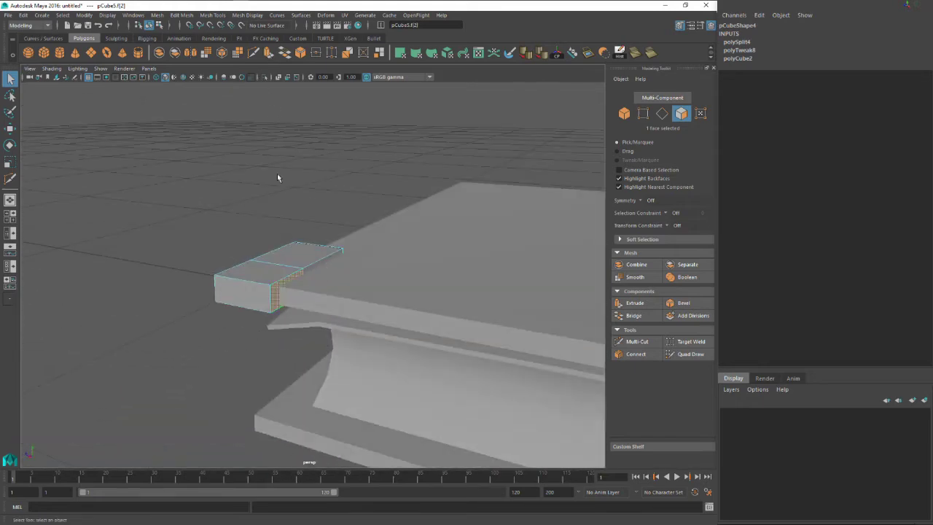
key("ctrl+e")
left_click_drag(278, 193, 386, 299, "alt")
left_click_drag(386, 299, 269, 349, "alt")
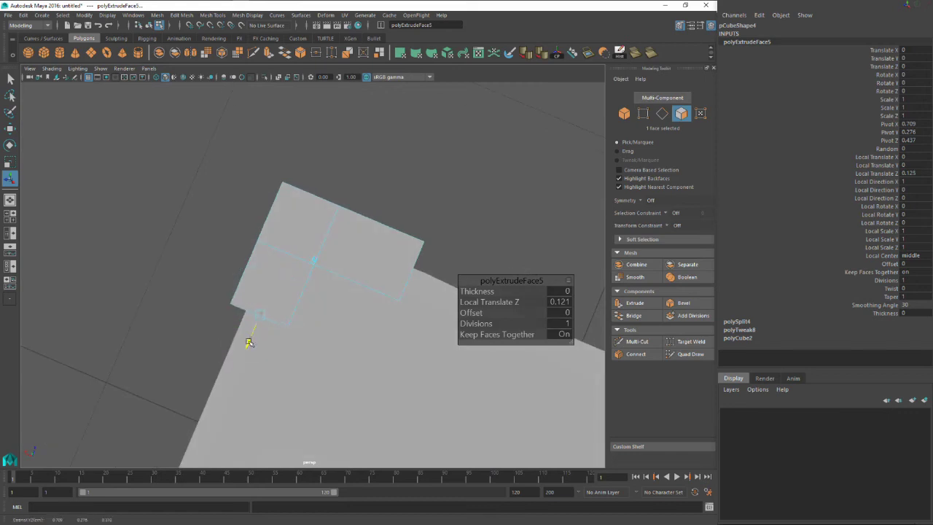
left_click_drag(245, 352, 241, 363)
left_click_drag(313, 293, 362, 260, "alt")
key("q")
- Target-weld the two vertical seam edges beside the L-shaped piece's outer corner onto the corner edge, forming a mitred joint
right_click_drag(277, 256, 322, 244)
left_click(269, 291)
left_click_drag(269, 292, 447, 315, "alt")
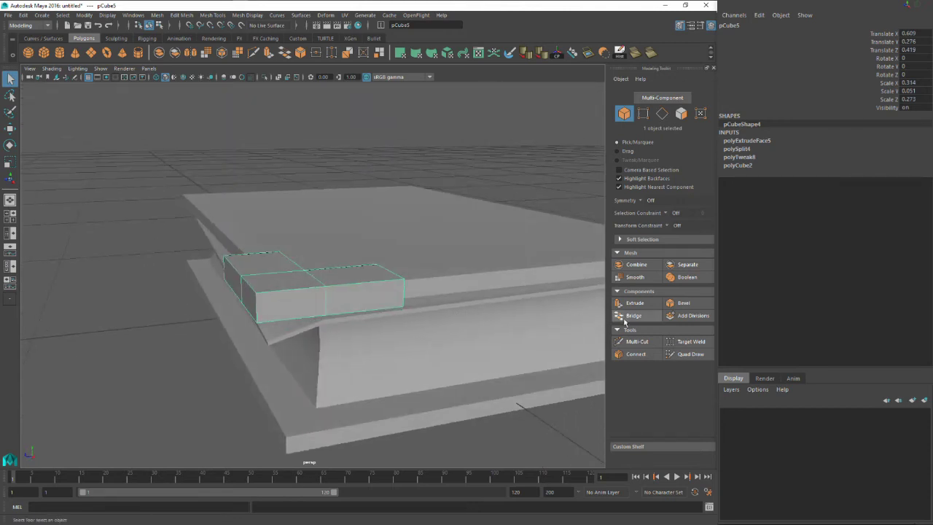
left_click(690, 342)
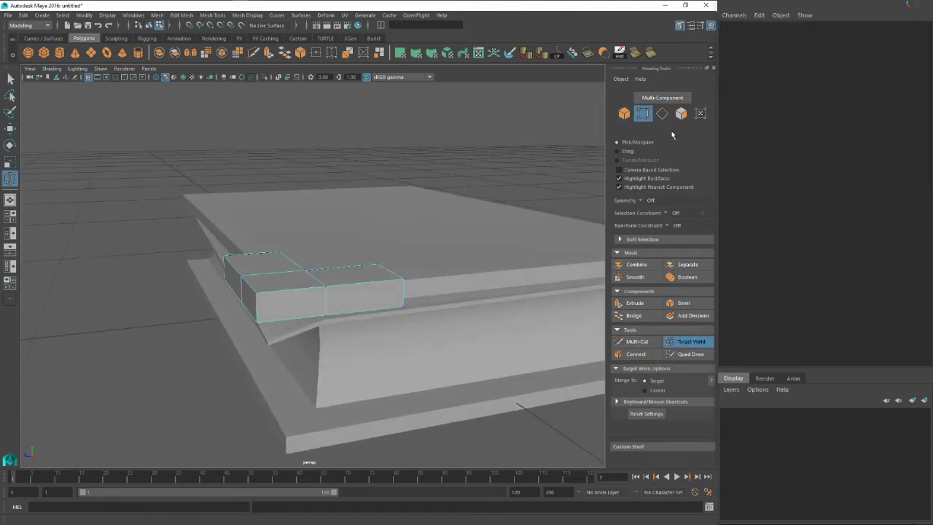
left_click(663, 116)
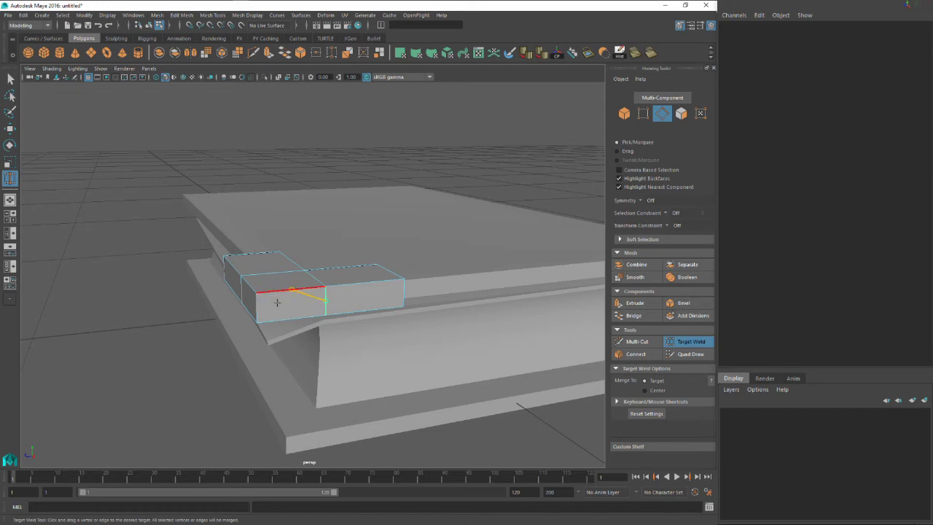
left_click_drag(254, 307, 311, 305, "alt")
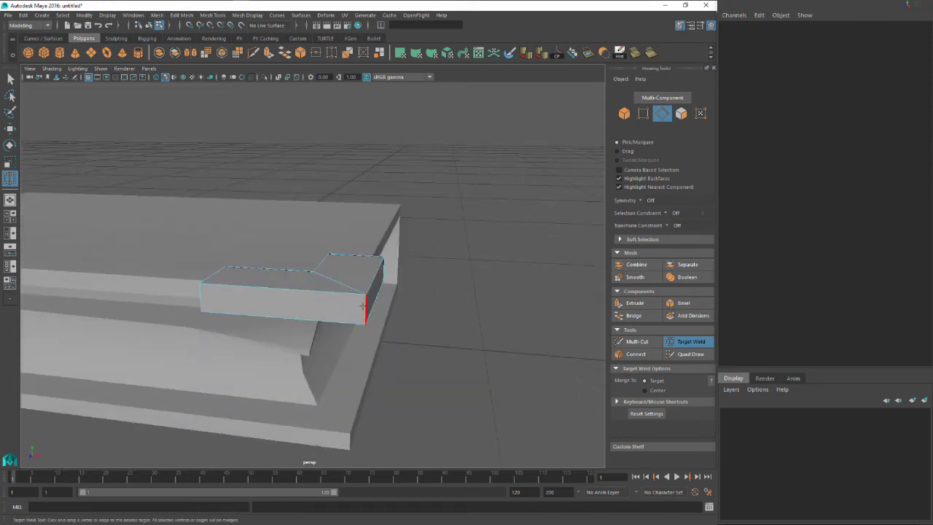
left_click_drag(370, 305, 323, 289, "alt")
key("q")
right_click_drag(333, 258, 335, 283)
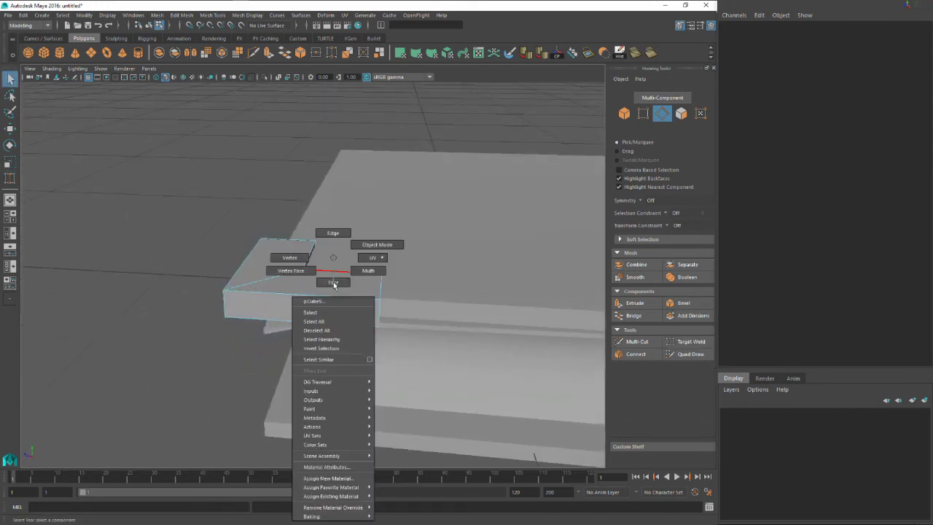
left_click(368, 246)
left_click_drag(339, 287, 452, 275, "alt")
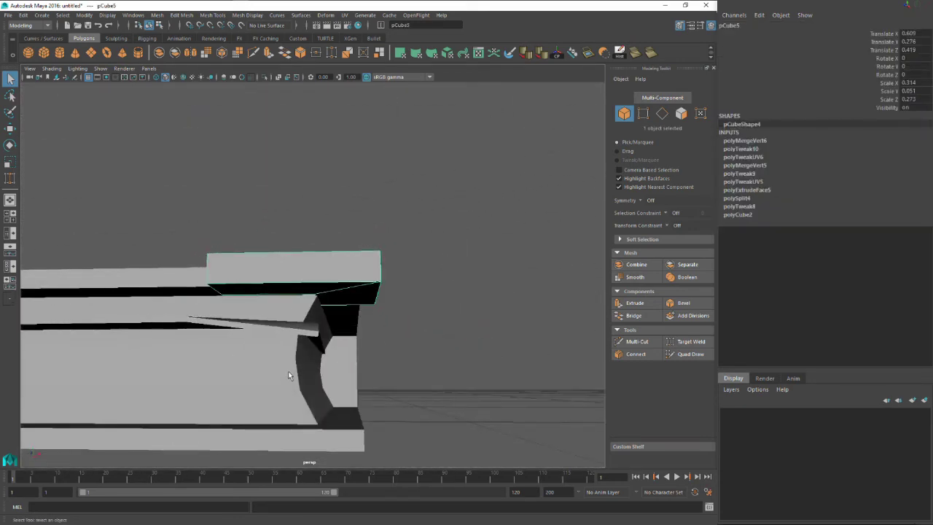
- Select all vertices of the book cover and scale them down slightly along the book's length
left_click_drag(295, 366, 297, 350, "alt")
left_click(342, 328)
scroll(342, 330, "down", 1)
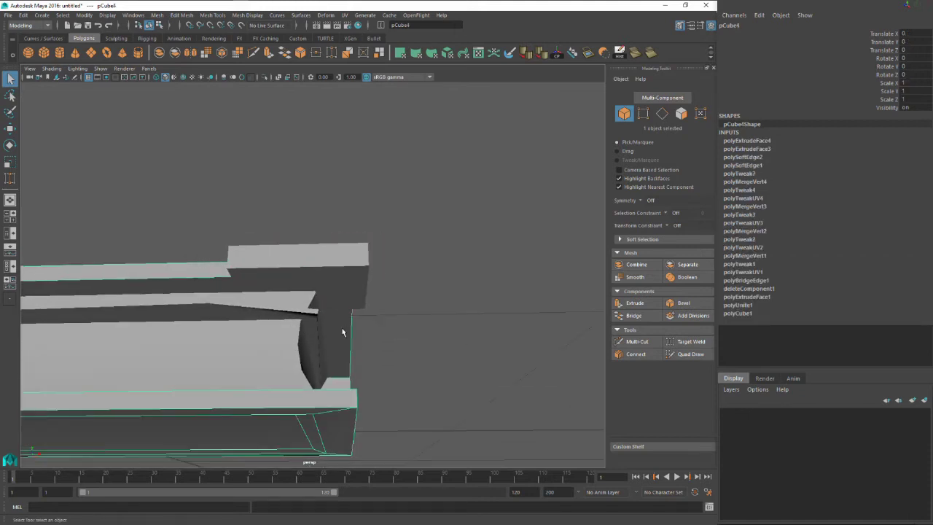
right_click_drag(342, 331, 302, 257)
left_click_drag(340, 414, 316, 464)
left_click_drag(248, 479, 247, 480)
left_click_drag(322, 327, 162, 180, "alt")
left_click_drag(256, 396, 256, 396, "shift")
left_click_drag(383, 286, 210, 286, "alt")
key("r")
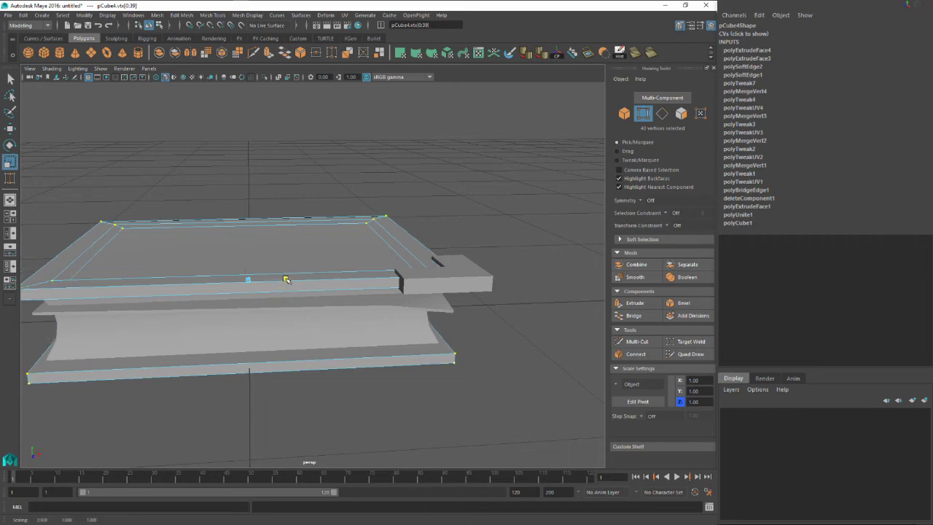
left_click_drag(287, 278, 362, 336, "alt")
key("q")
right_click_drag(362, 335, 385, 316)
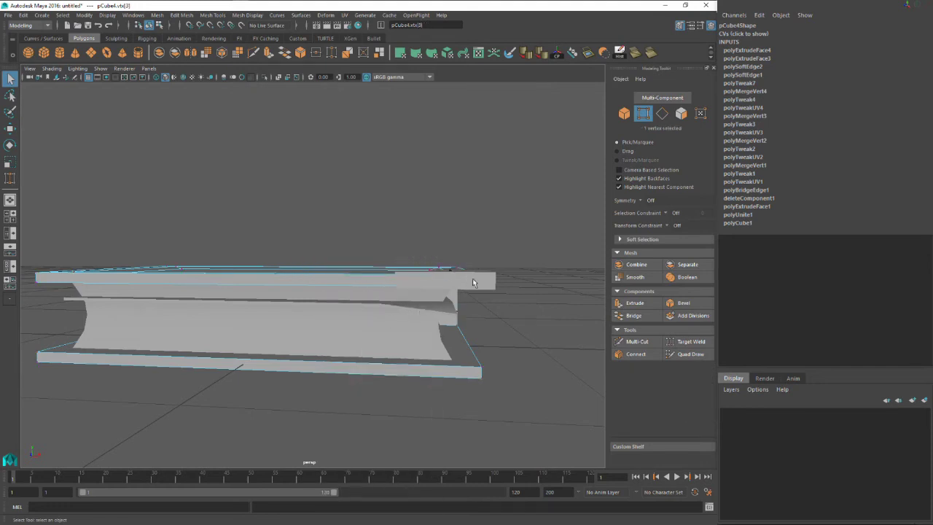
- Scale the page block and the loose page together along the book's length to fit inside the shortened cover
right_click_drag(472, 283, 470, 235)
left_click(387, 330)
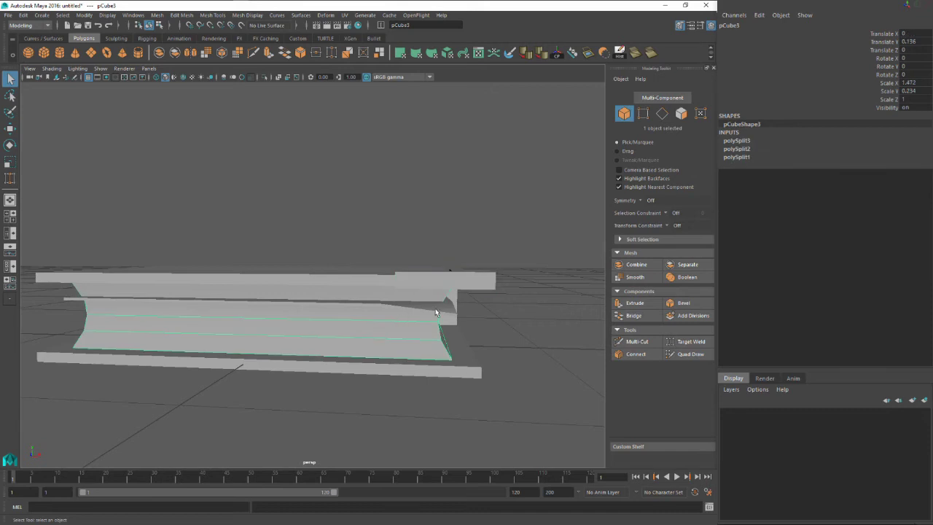
left_click(434, 310, "shift")
key("r")
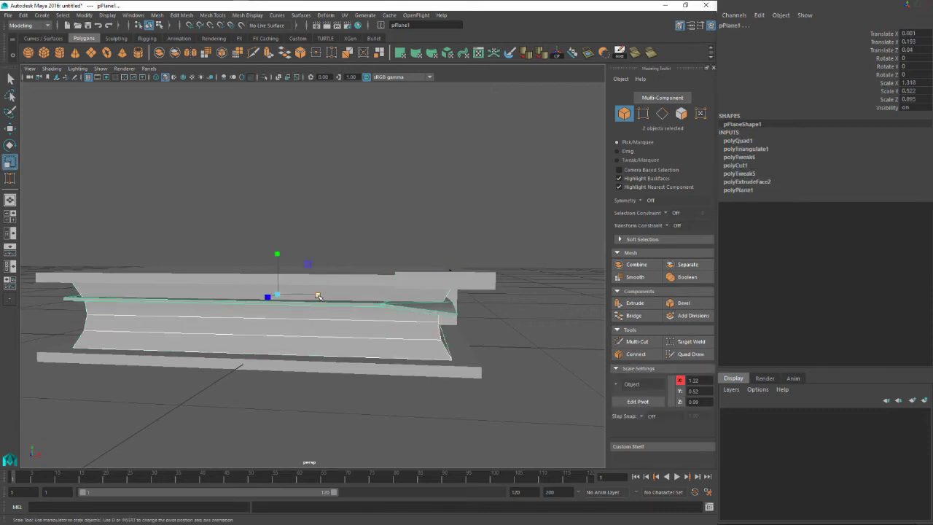
left_click_drag(318, 296, 447, 339)
left_click(441, 324)
- Shift the L-shaped corner piece slightly to fit the shortened cover's corner
right_click_drag(448, 339, 420, 315, "alt")
left_click_drag(421, 315, 314, 295, "alt")
key("w")
- Bevel the outer vertical edges at the ends of both arms of the L-shaped corner piece with a fraction of 0.2
right_click_drag(310, 258, 258, 235)
left_click(327, 295)
left_click(258, 258)
left_click(302, 300)
left_click_drag(257, 297, 419, 277, "alt")
scroll(396, 266, "up", 5)
scroll(303, 270, "down", 5)
left_click_drag(303, 273, 328, 292, "alt")
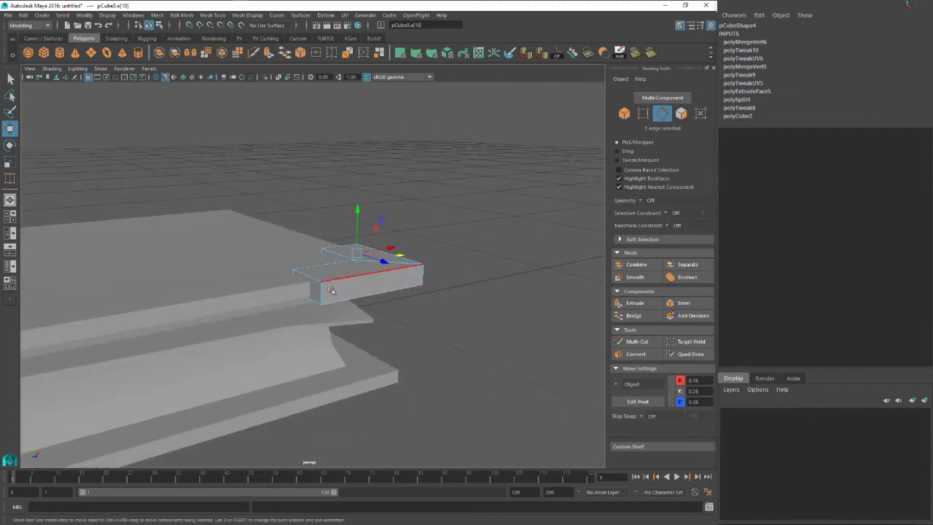
left_click(678, 307)
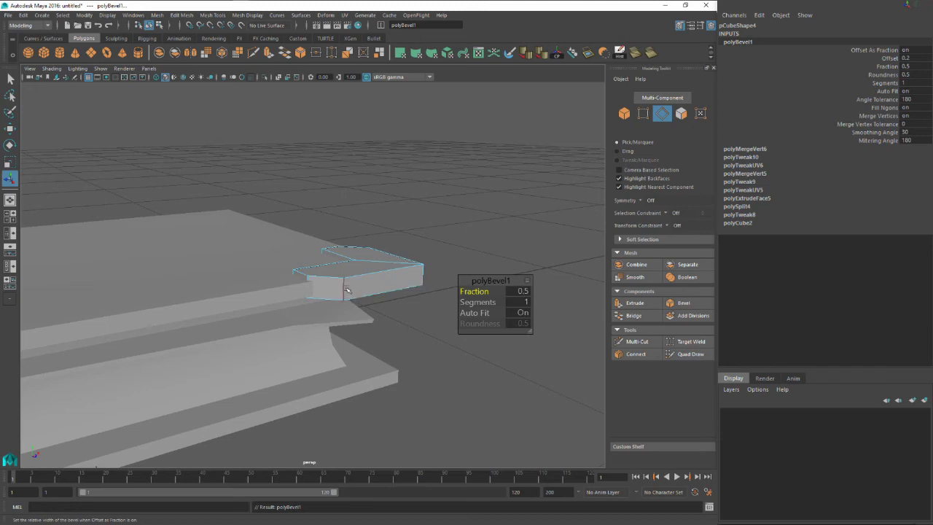
left_click_drag(503, 290, 485, 291)
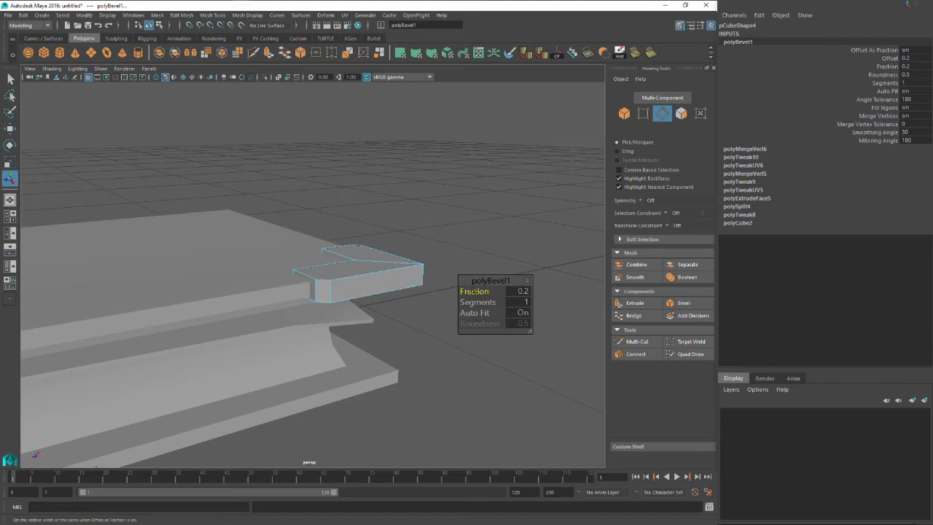
left_click_drag(381, 275, 374, 287, "alt")
key("q")
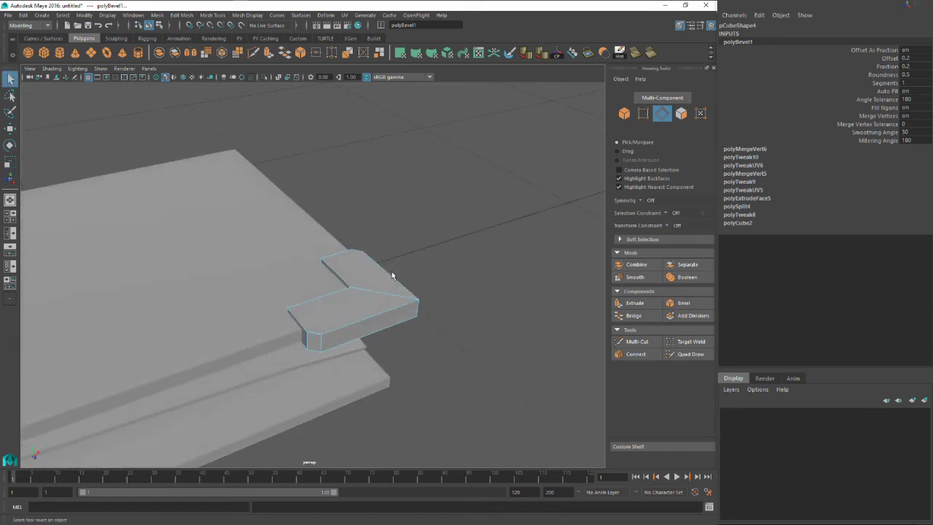
- Triangulate the L-shaped corner piece, convert its faces back to quads and return to object mode
right_click_drag(392, 260, 430, 244)
left_click_drag(402, 325, 336, 293, "alt")
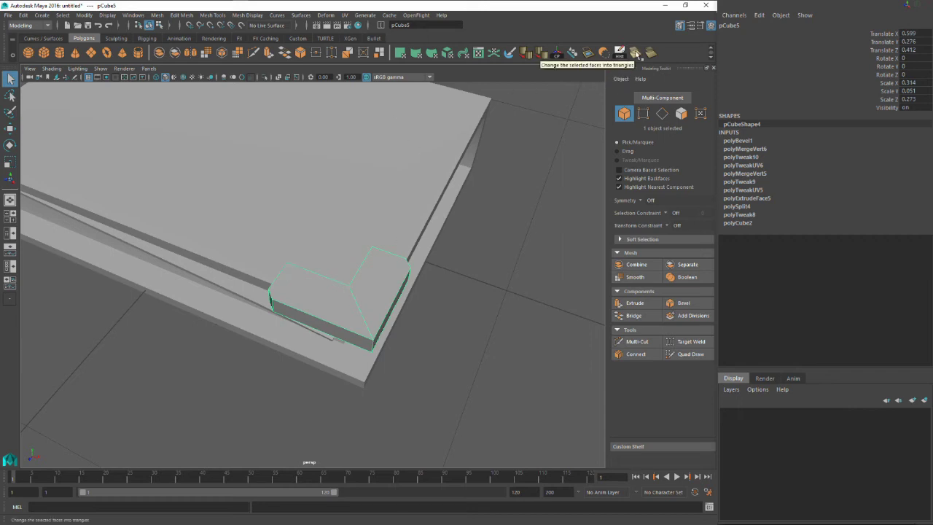
left_click(636, 55)
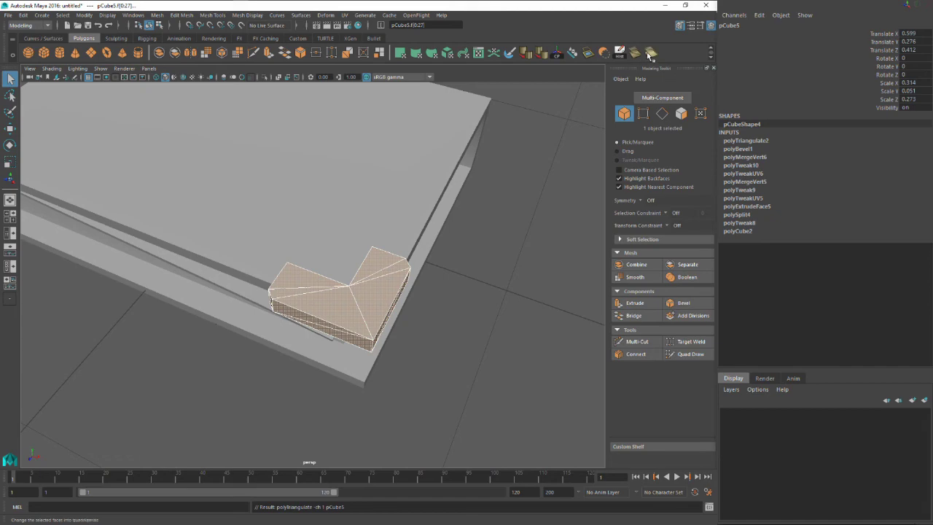
left_click(651, 56)
left_click_drag(384, 269, 328, 274, "alt")
right_click_drag(325, 331, 369, 245)
- Duplicate the corner piece, rotate the copy 180° about Z and move it to the opposite outer corner at X about -0.605
left_click_drag(307, 357, 375, 315, "alt")
key("w")
key("ctrl+d")
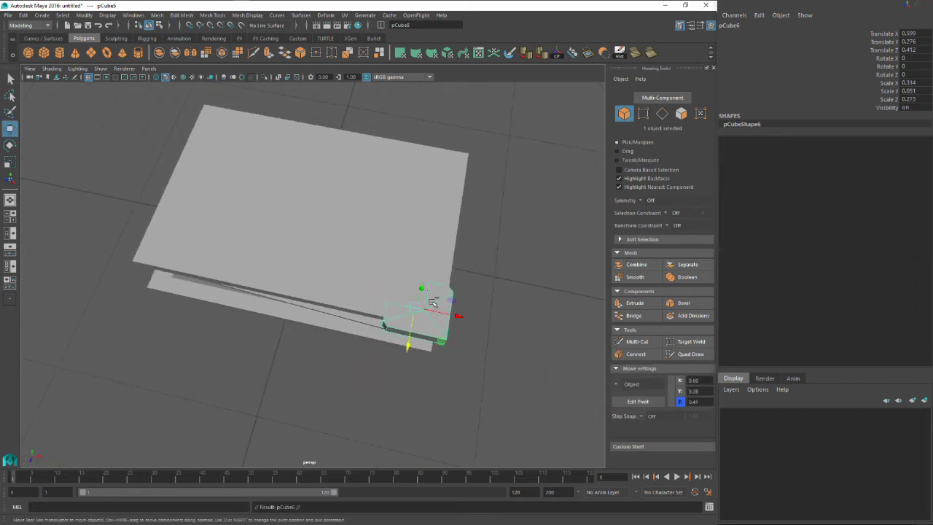
key("e")
left_click_drag(452, 305, 308, 287)
key("w")
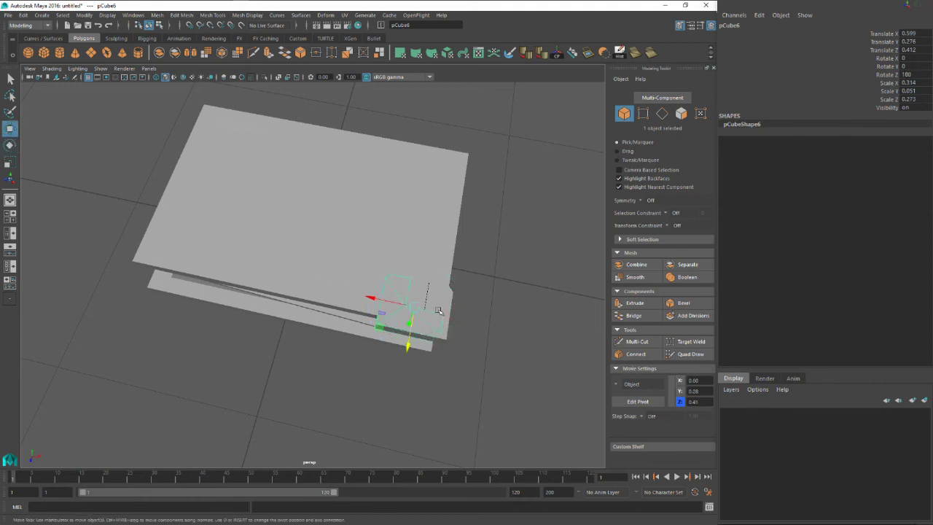
left_click_drag(373, 299, 211, 251)
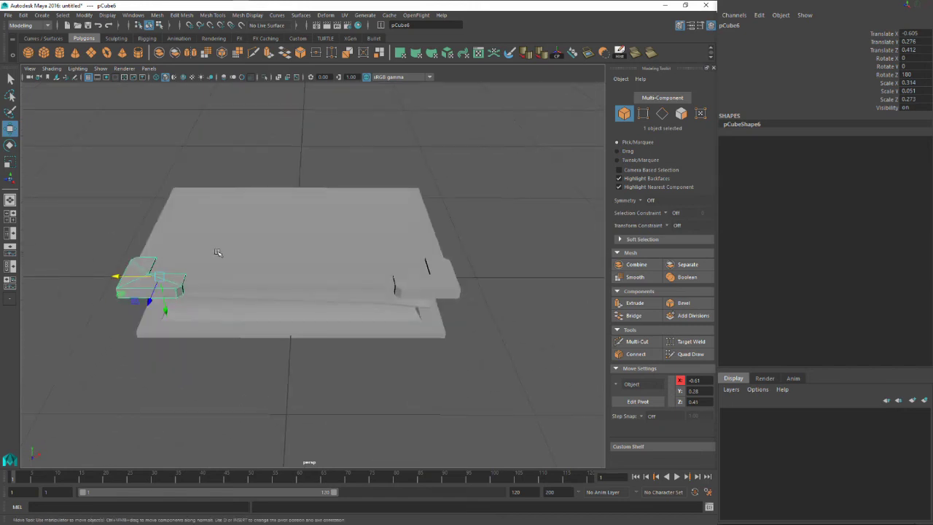
- Remove the rotated copy, then duplicate the original corner piece and move the duplicate outward to X about 0.978
left_click(217, 252)
left_click(432, 285)
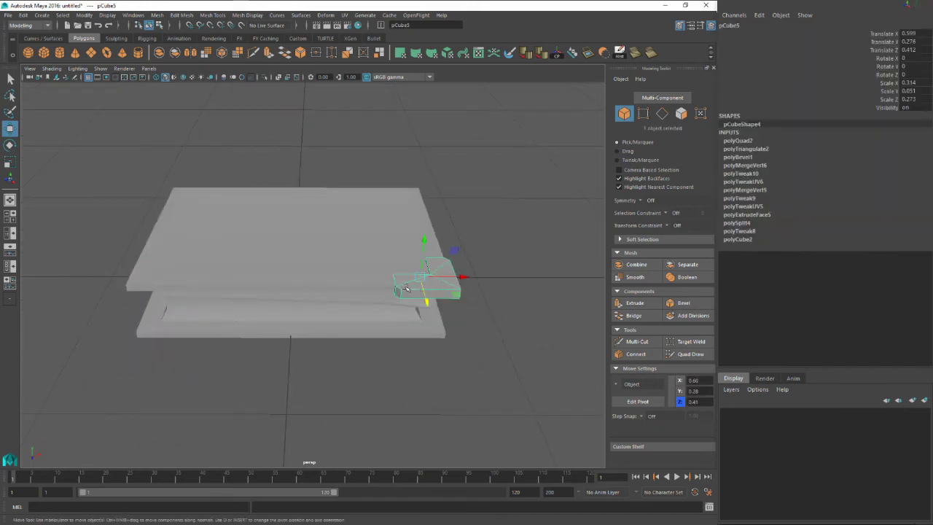
left_click_drag(406, 287, 416, 261, "alt")
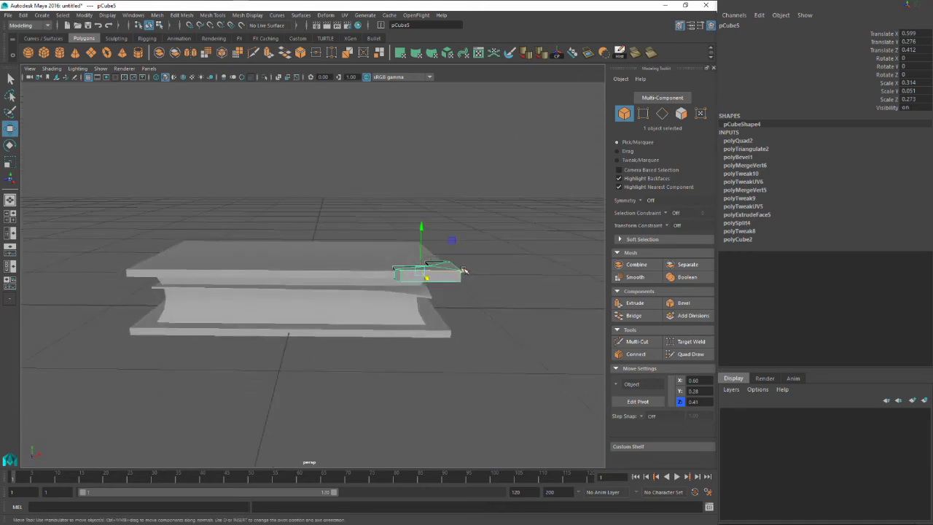
key("ctrl+d")
left_click_drag(464, 270, 547, 271)
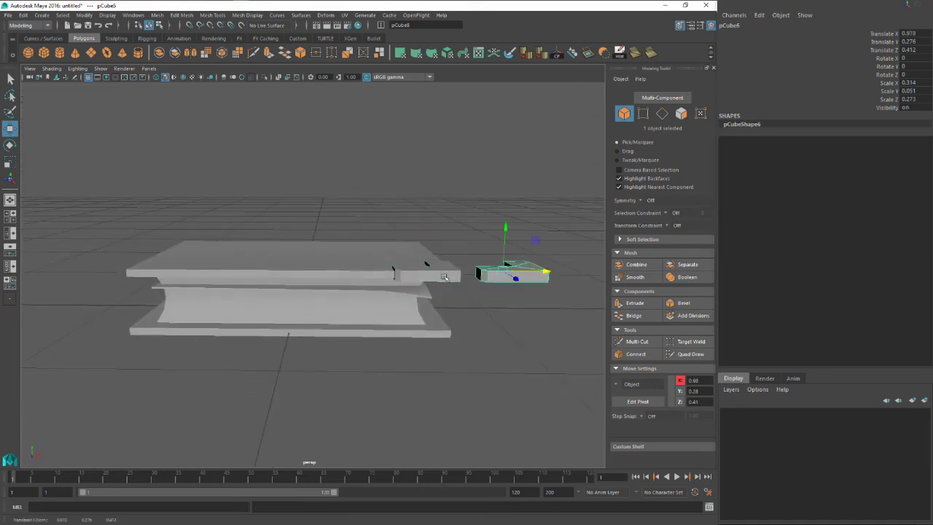
- Combine the corner piece with its outlying duplicate, separate them again and delete the outlying duplicate
left_click(444, 277, "shift")
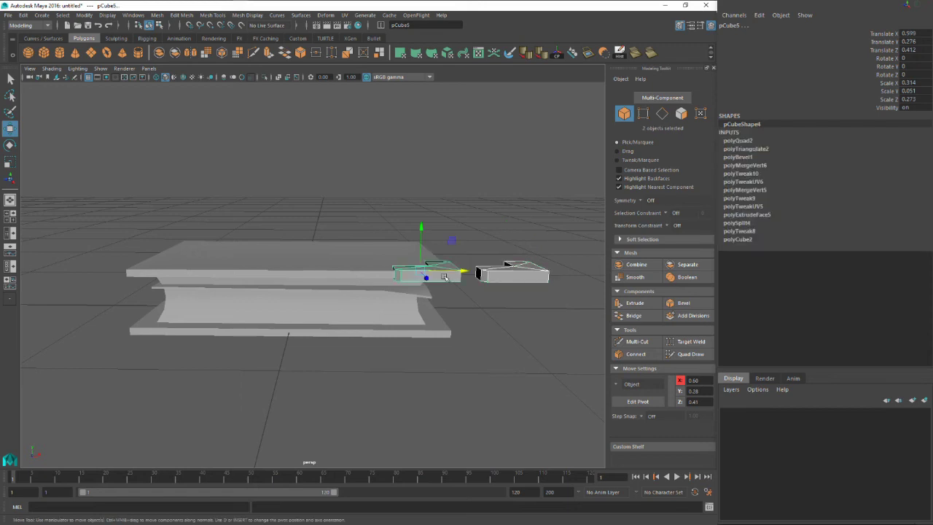
left_click(159, 52)
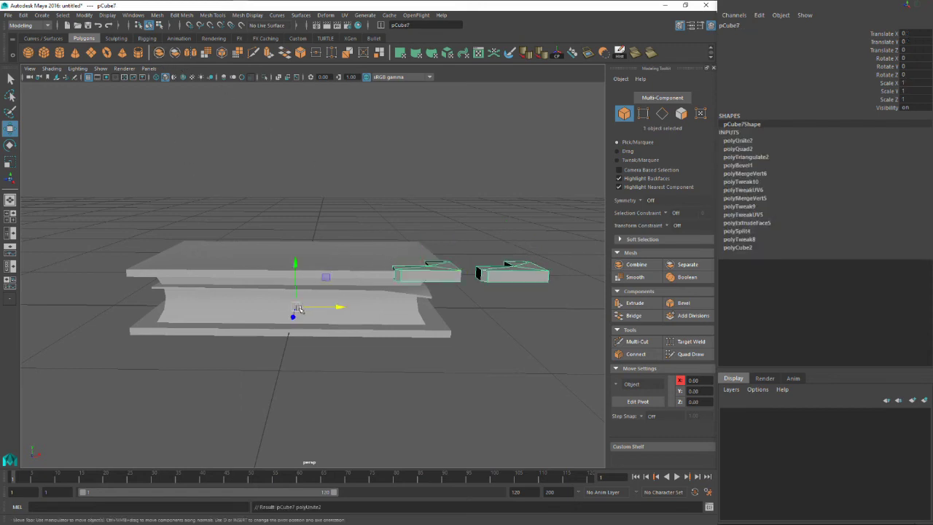
mouse_move(298, 309)
left_mouse_down("alt")
mouse_move(319, 325)
mouse_move(317, 301)
mouse_move(324, 302)
mouse_move(313, 317)
left_mouse_up("alt")
left_click(175, 52)
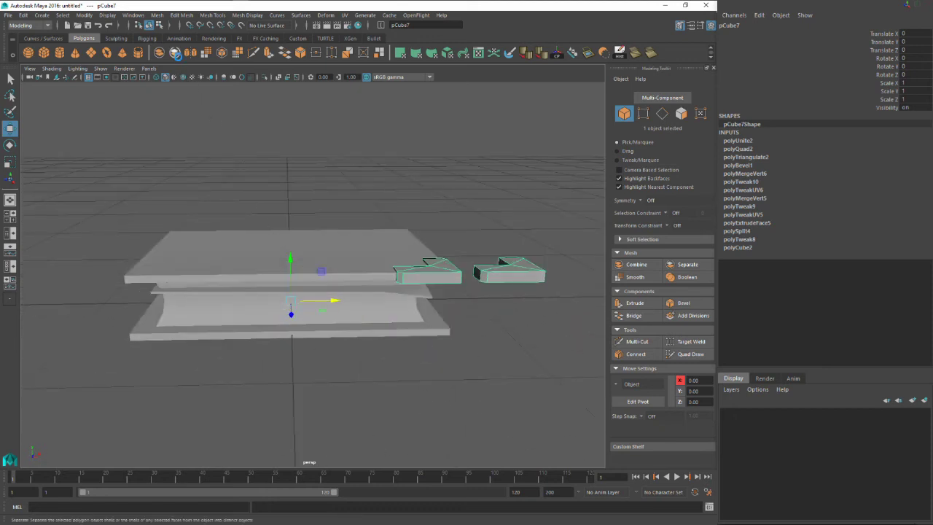
left_click(485, 325)
left_click(494, 276)
key("Delete")
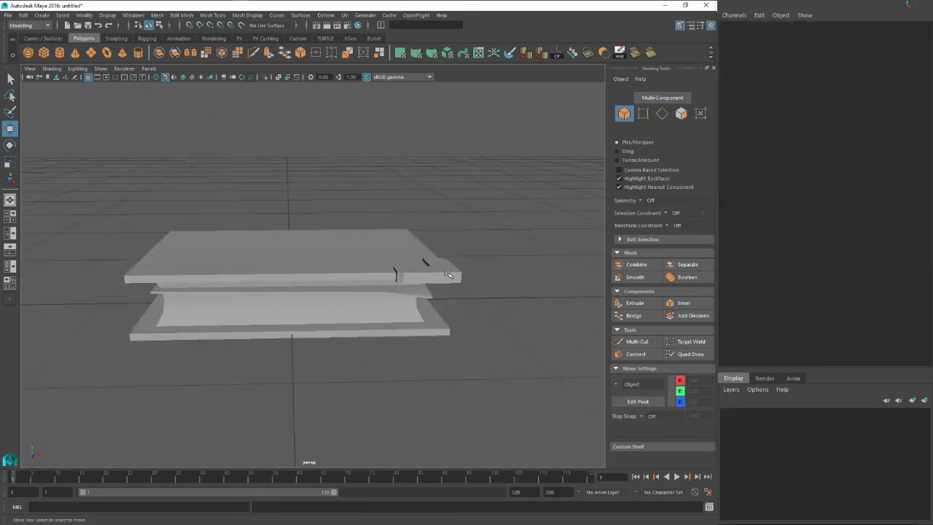
- Duplicate the remaining corner piece and mirror the copy to the opposite outer corner with a Scale X of -1
left_click(448, 274)
left_click_drag(453, 281, 418, 277, "alt")
key("ctrl+d")
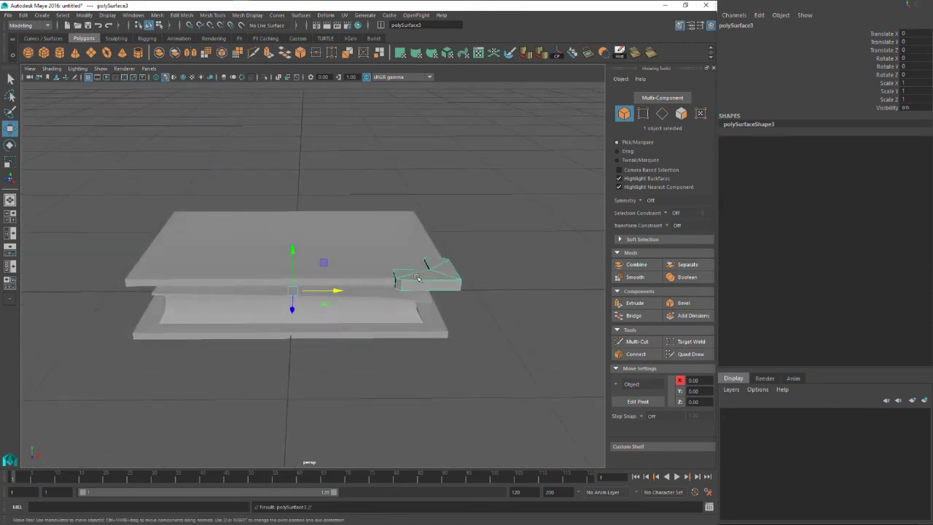
key("r")
left_click_drag(337, 290, 253, 290)
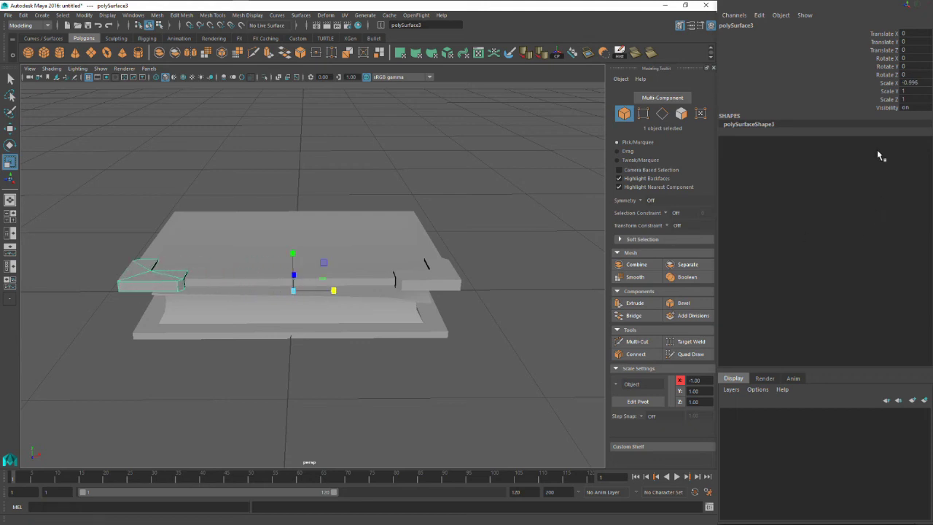
double_click(915, 84)
type("-")
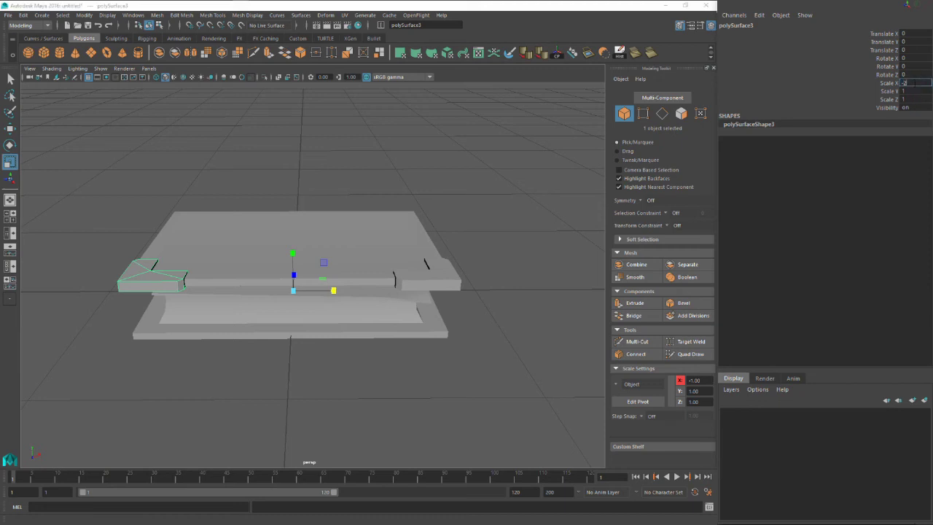
type("1")
key("Return")
left_click_drag(364, 267, 284, 270, "alt")
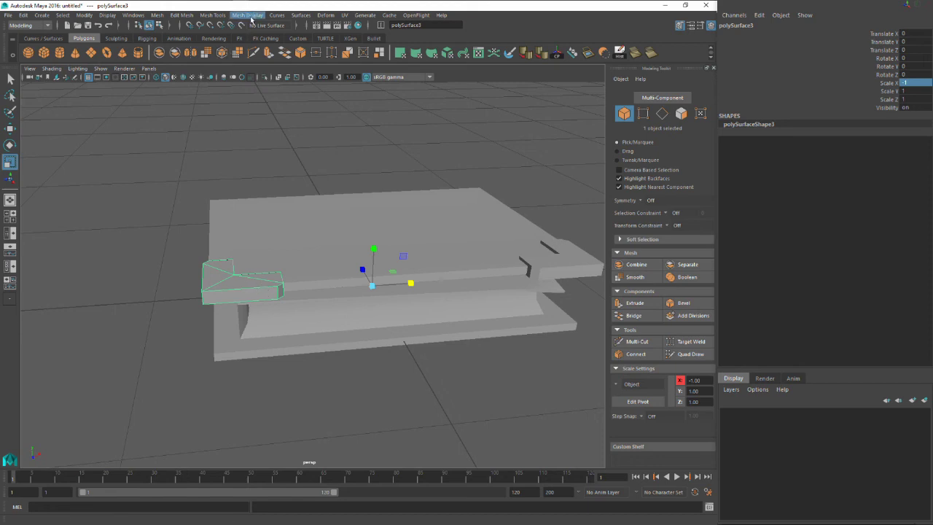
left_click(299, 16)
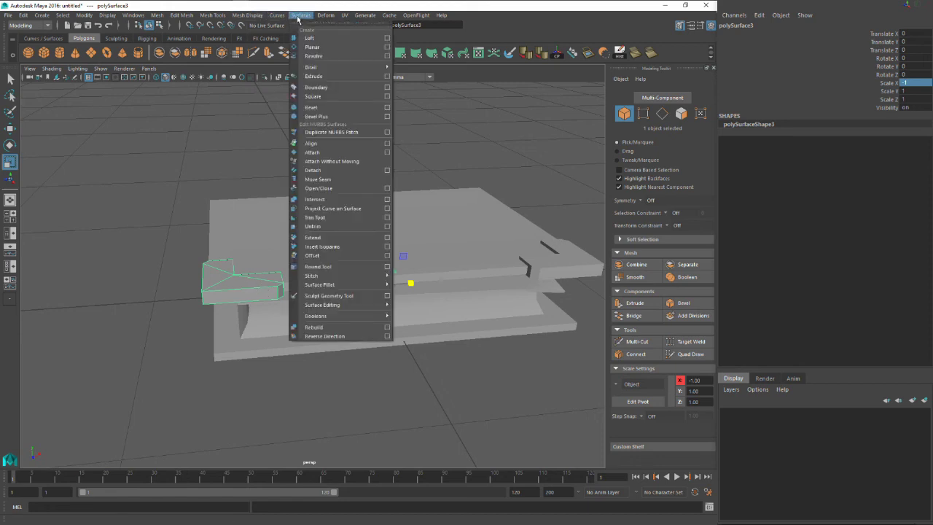
mouse_move(346, 16)
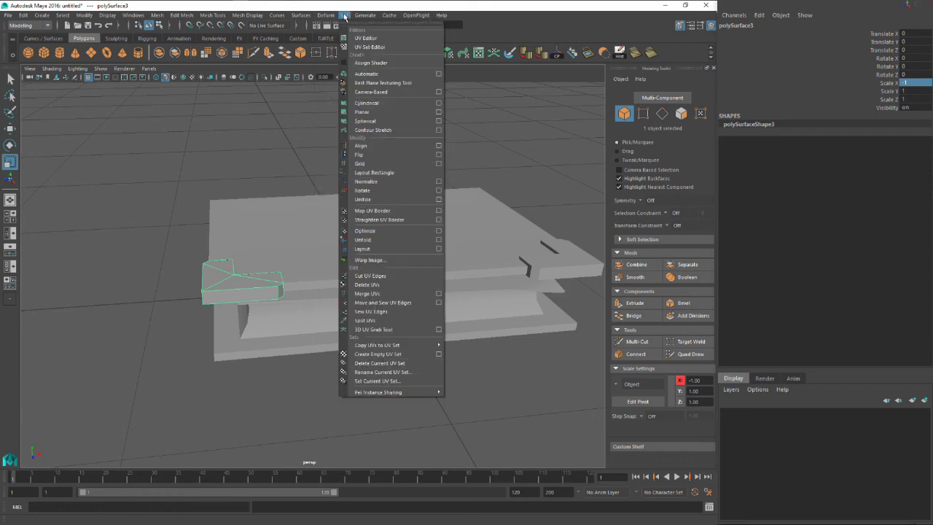
mouse_move(256, 20)
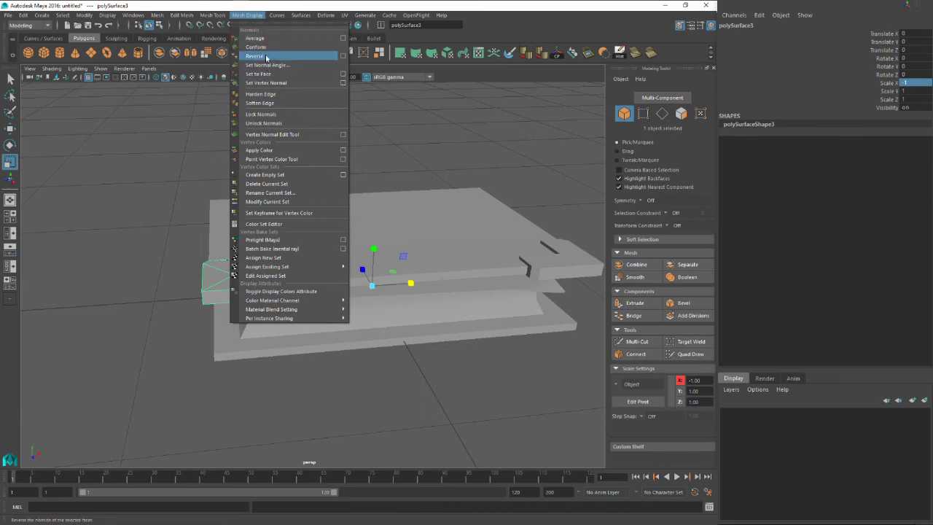
left_click(247, 16)
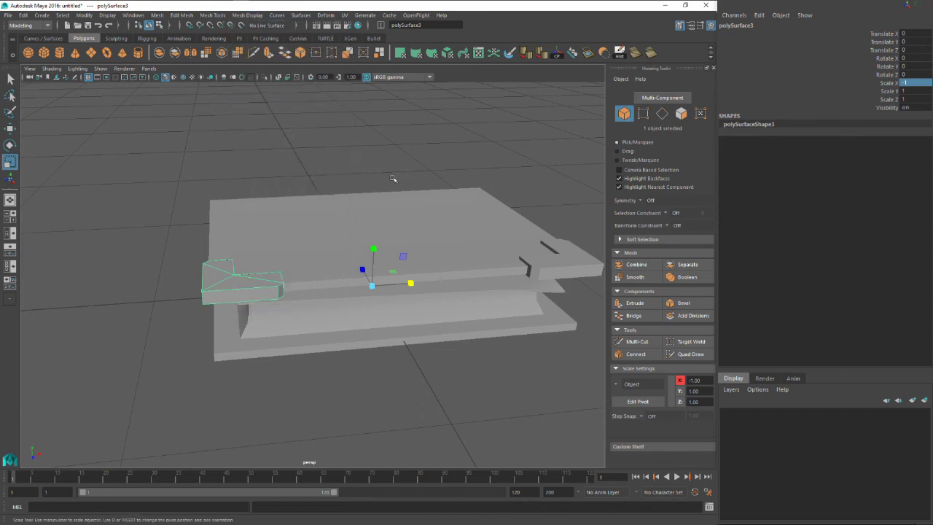
- Combine the original and mirrored corner pieces of the upper cover into one object
left_click(563, 272, "shift")
mouse_move(475, 262)
left_mouse_down("alt")
mouse_move(467, 245)
mouse_move(472, 266)
left_mouse_up("alt")
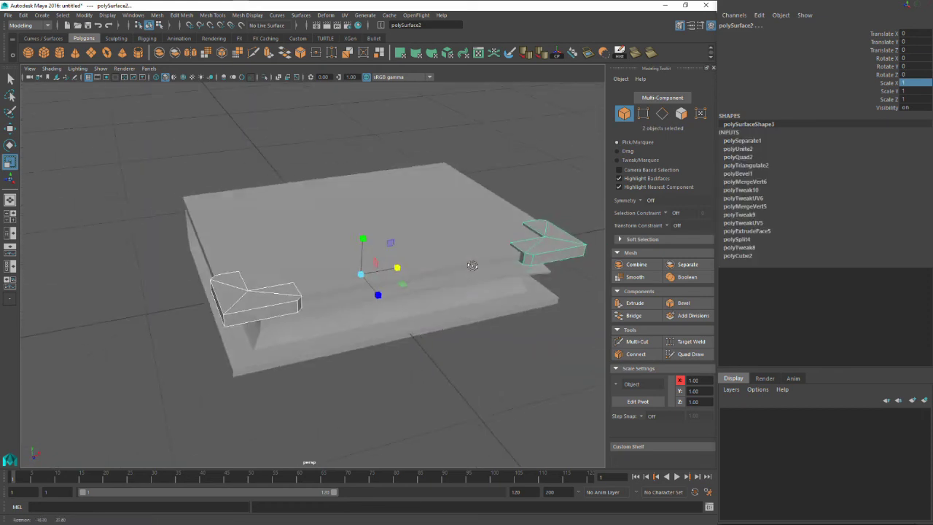
left_click(158, 54)
- Duplicate the combined corner pair and move the copy down to the lower cover at Y about -0.28
left_click_drag(256, 147, 294, 149, "alt")
key("ctrl+d")
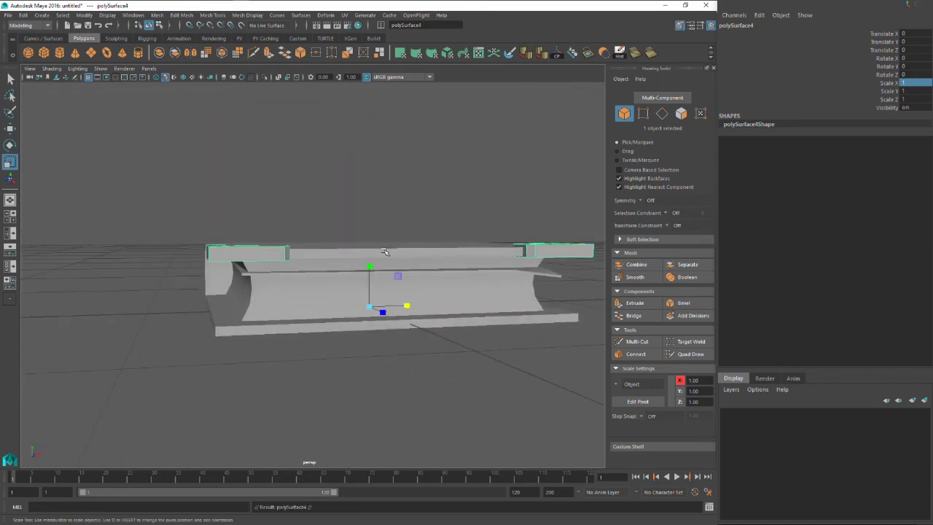
key("w")
left_click_drag(369, 257, 477, 371)
left_click_drag(442, 309, 447, 229, "alt")
left_click_drag(336, 243, 367, 287, "alt")
- Combine the cover, page block, loose page and both corner pairs into a single mesh
left_click(312, 285)
left_click_drag(114, 170, 499, 380)
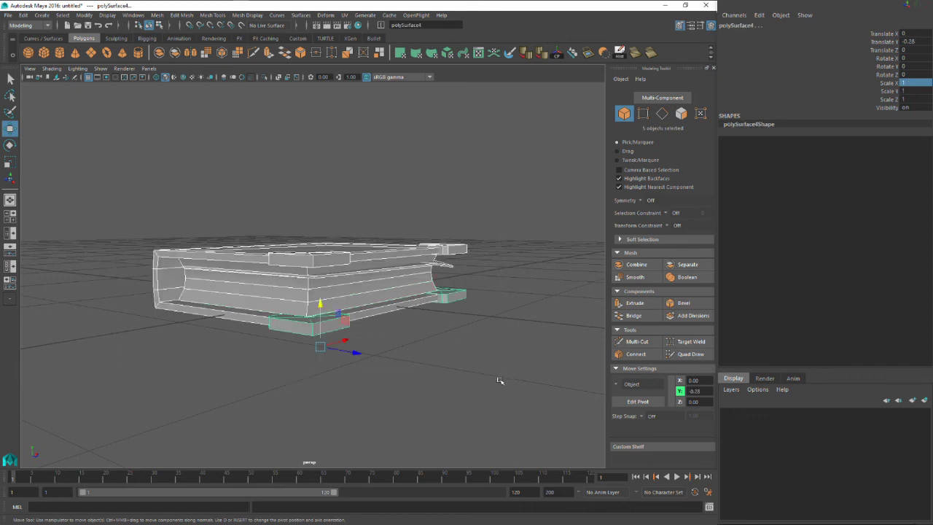
left_click(158, 53)
- Separate the combined book into its individual parts and combine all of them again
left_click(436, 198)
left_click(365, 257)
left_click_drag(364, 257, 273, 291, "alt")
left_click(175, 52)
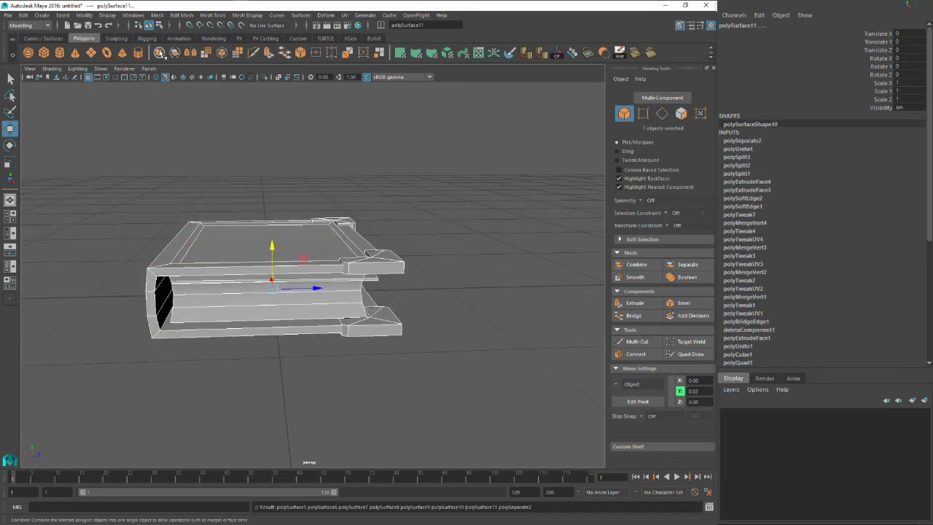
left_click(160, 53)
- Select the combined book and examine its cover and corner protectors from above
left_click(358, 206)
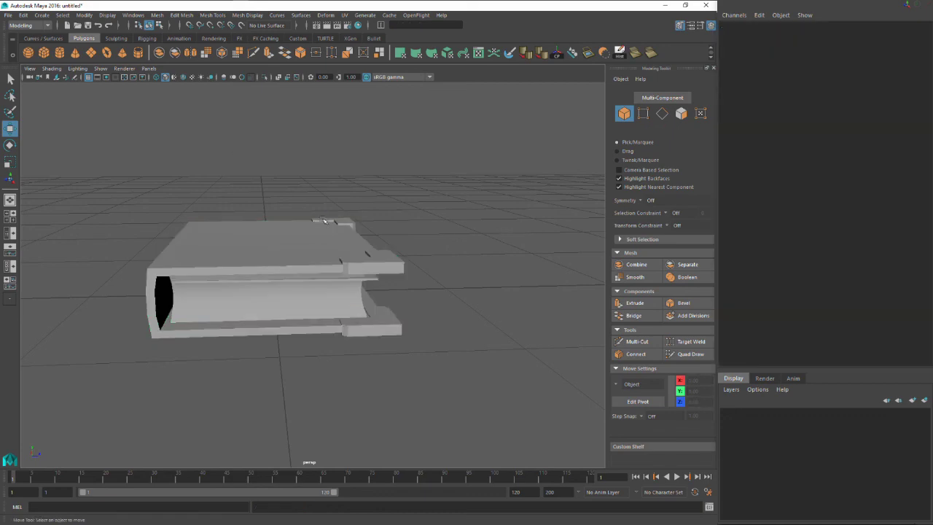
left_click_drag(317, 214, 313, 229, "alt")
left_click_drag(236, 118, 416, 298, "alt")
left_click(317, 218)
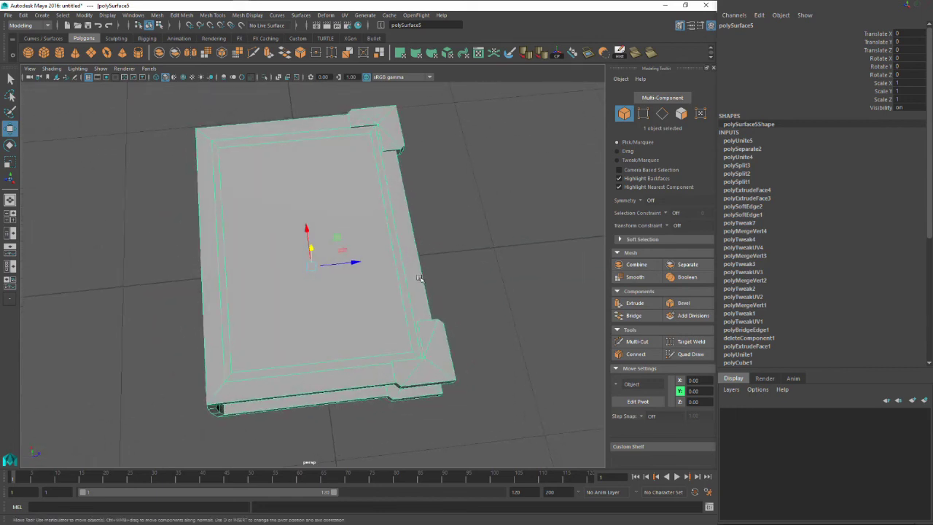